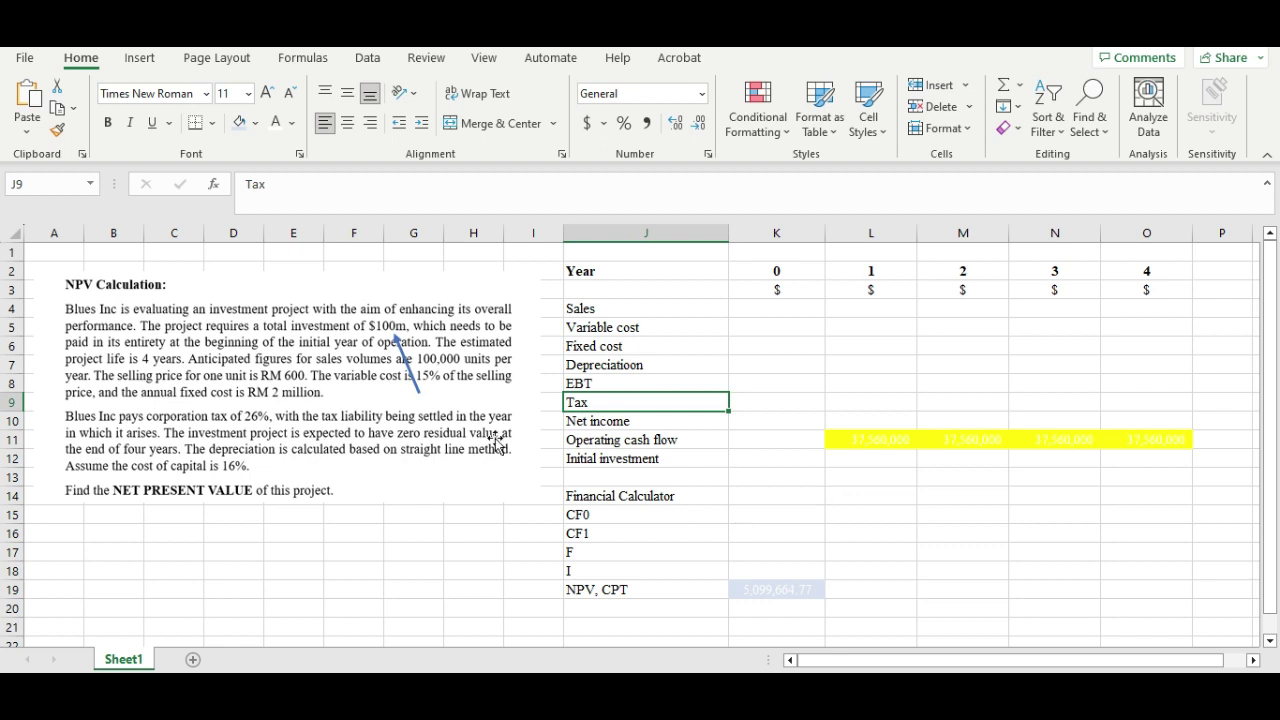
Step: Move the blue arrow across the problem text until it points at the question line asking for the NET PRESENT VALUE
left_click(404, 364)
left_click_drag(404, 364, 351, 398)
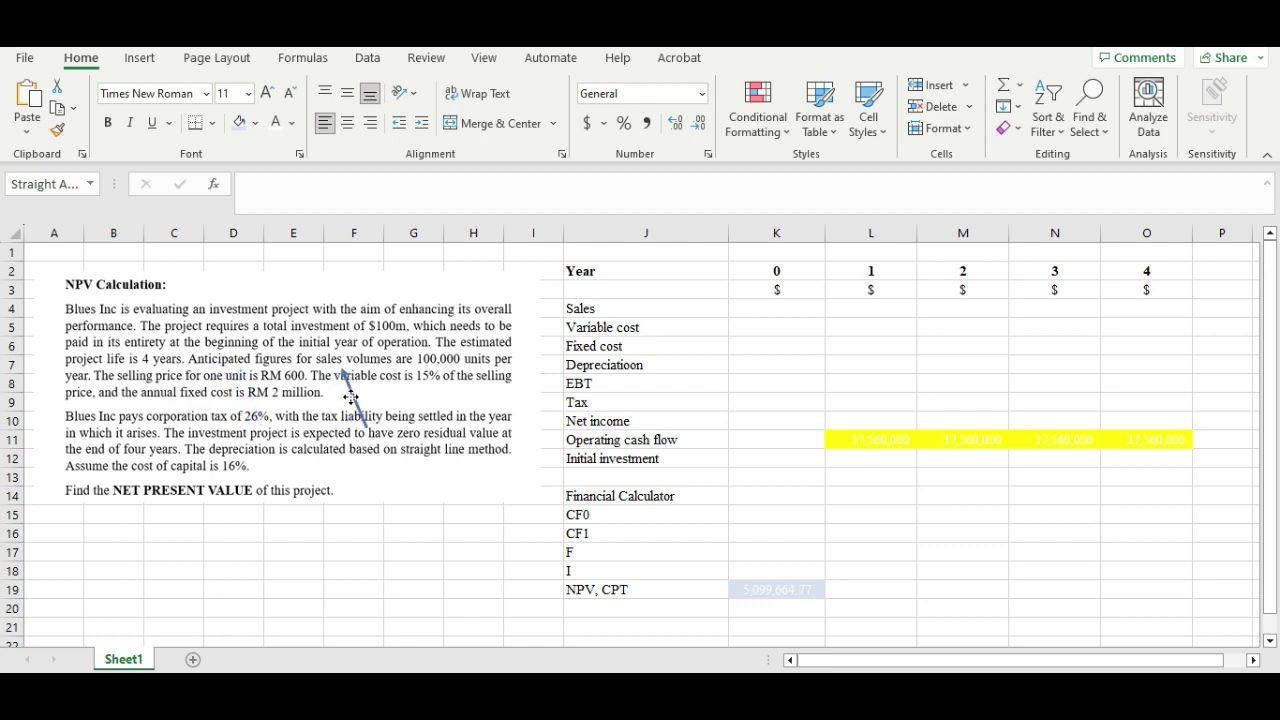
left_click_drag(351, 398, 318, 530)
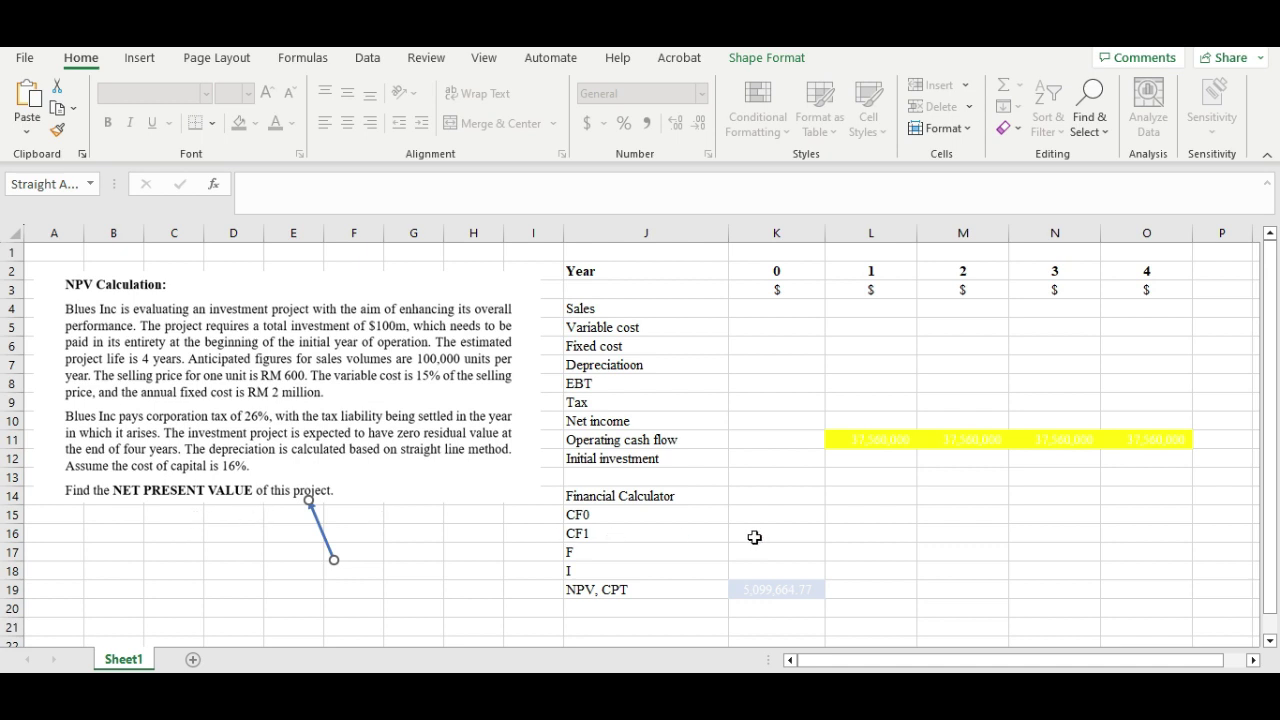
Step: Extend the operating cash flow label in J11 to read "Operating cash flow (OCF)"
left_click(692, 437)
left_click(412, 186)
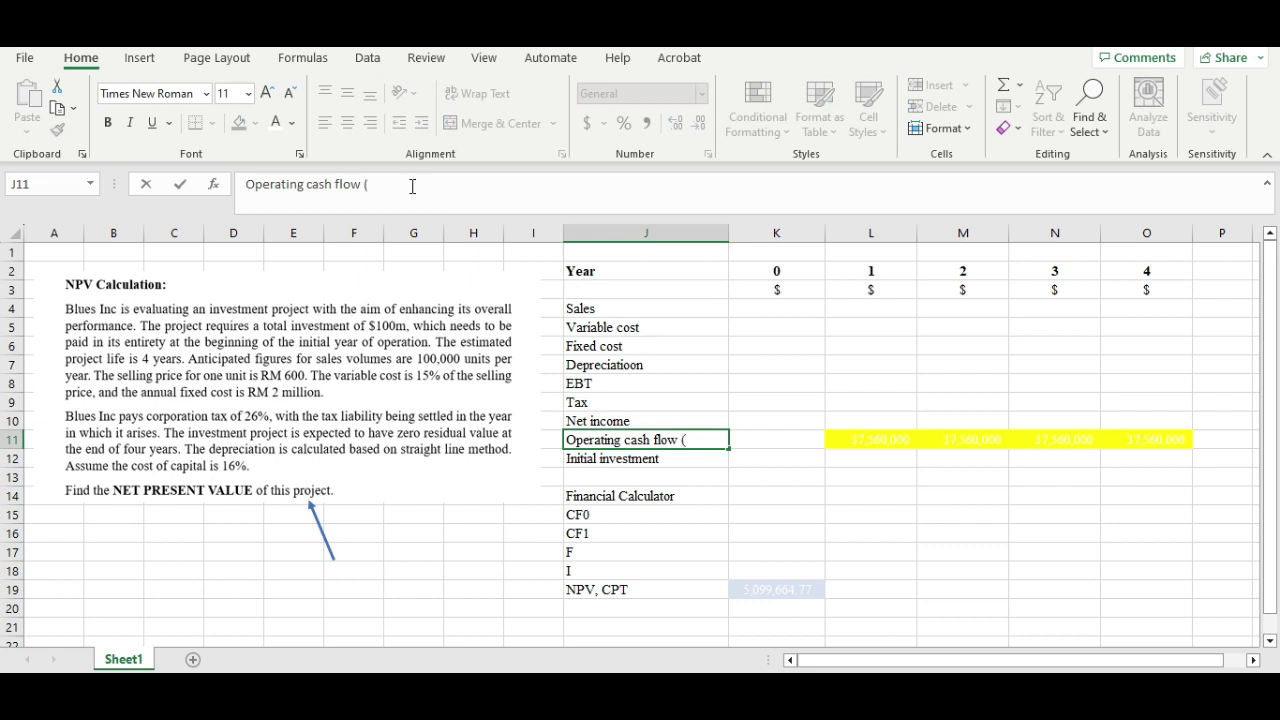
type("(OCF")
key("Return")
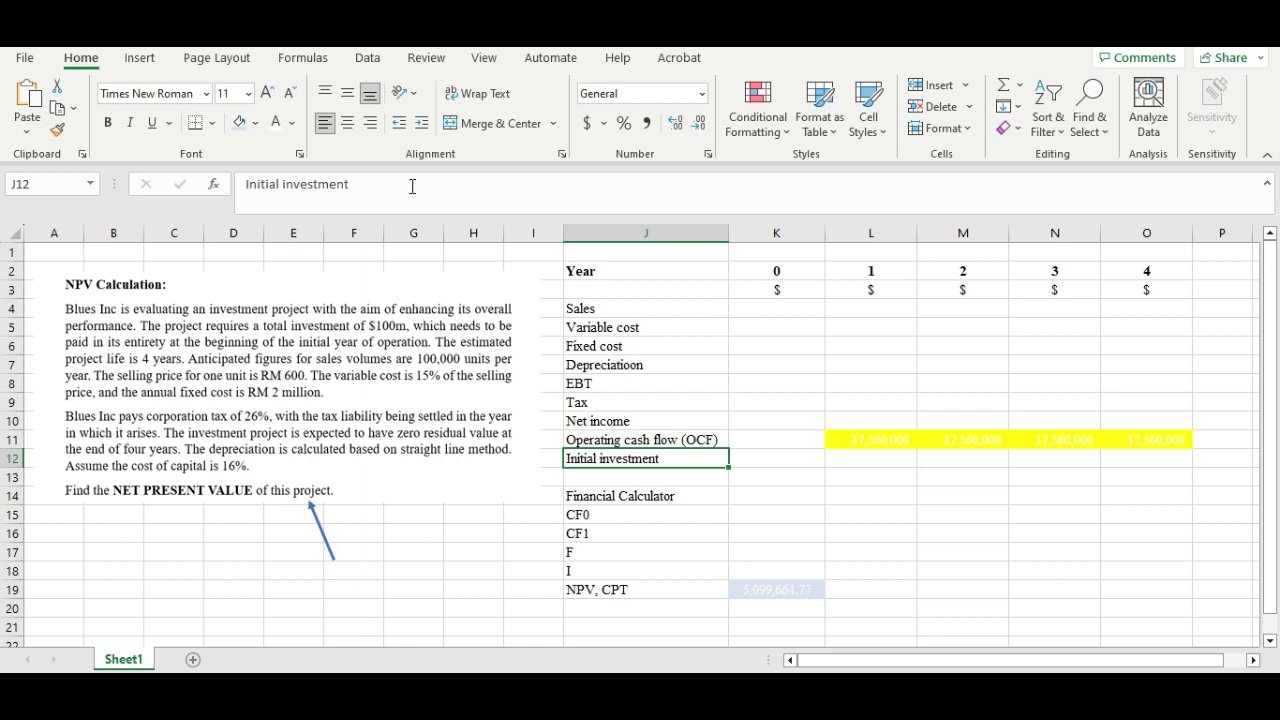
Step: Go through the row labels in column J from Sales down to Tax
left_click(653, 306)
key("Down")
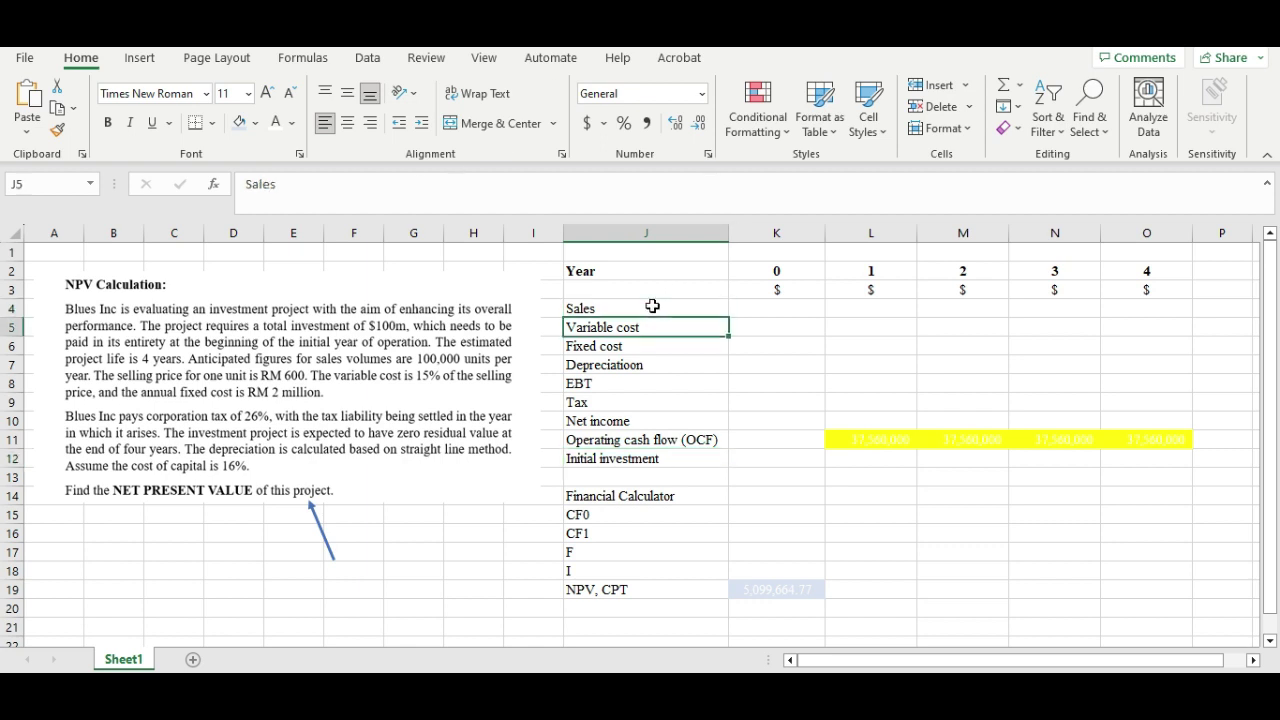
key("Down")
key("Down")
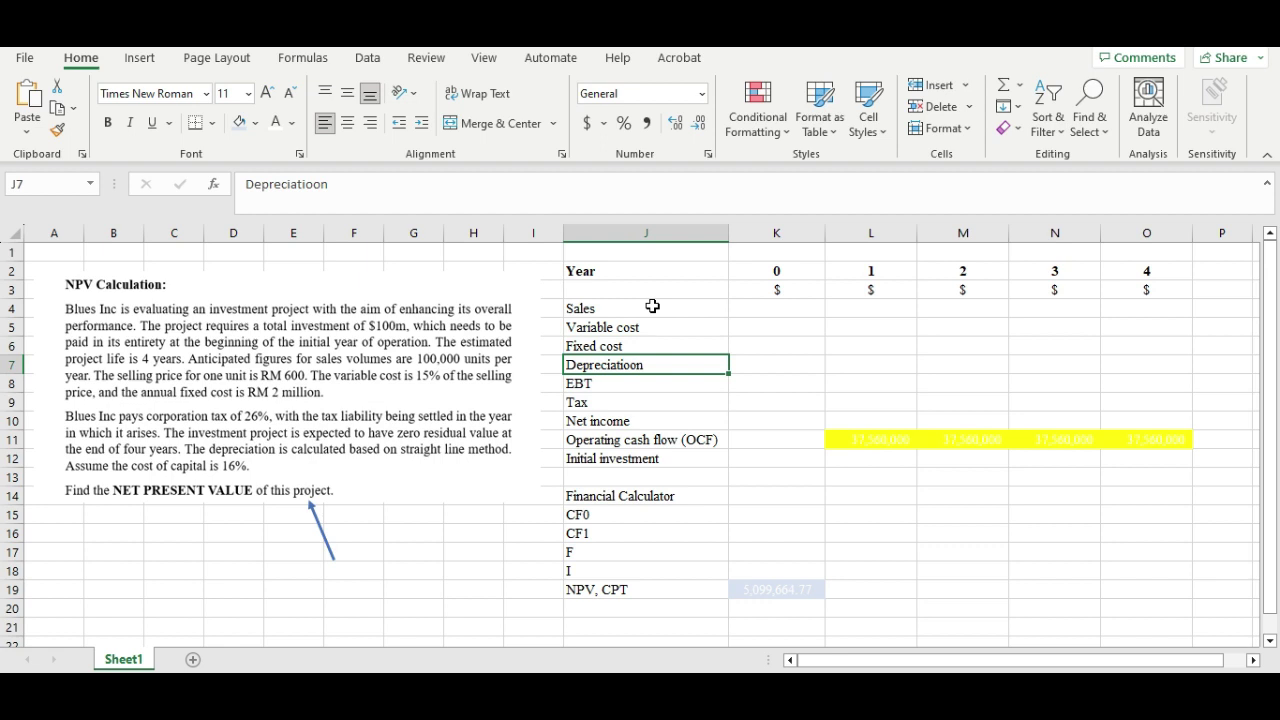
key("Down")
key("Down")
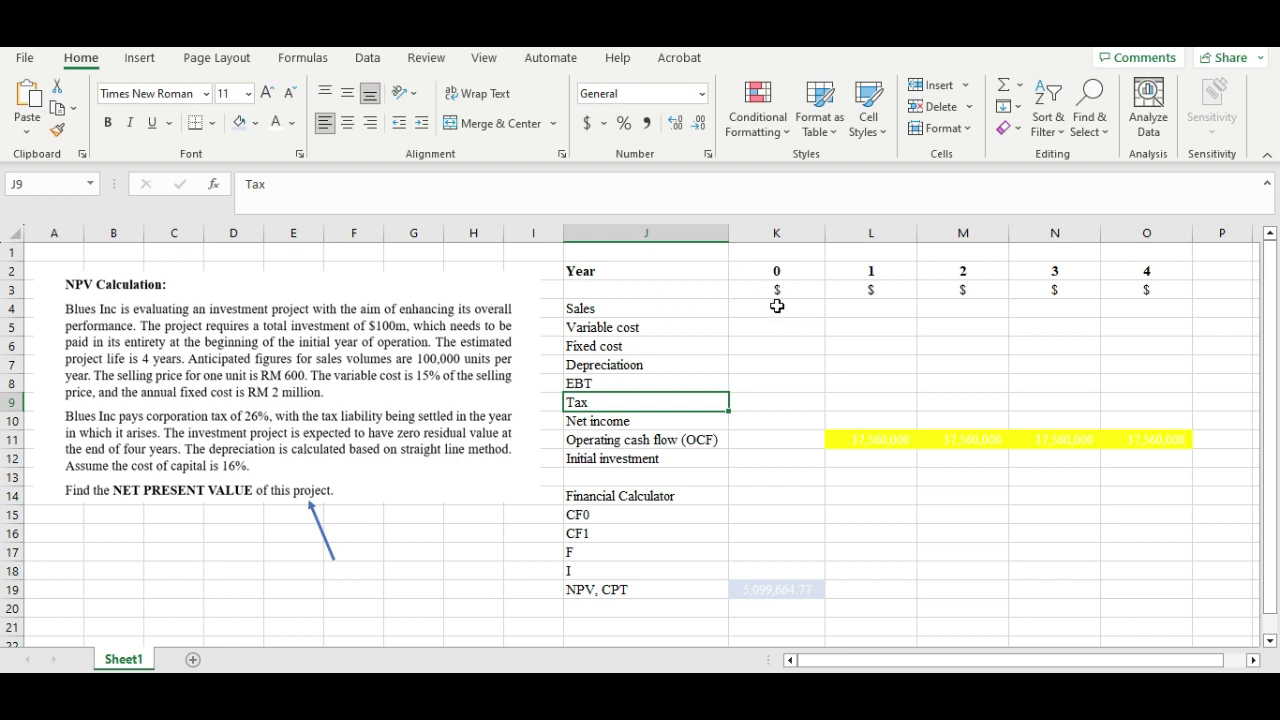
Step: Point the blue arrow at the RM 600 selling price and set the Sales values in L4:O4 to the automatic font color
left_click(325, 540)
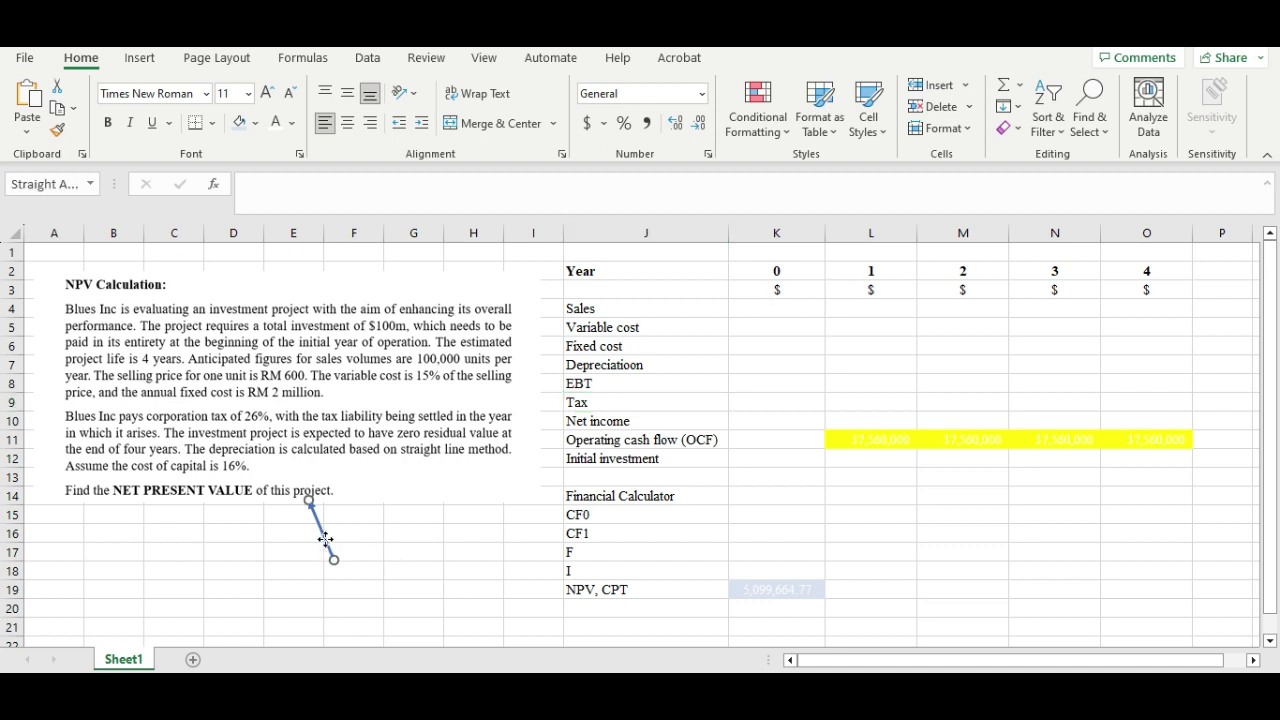
left_click_drag(325, 540, 317, 422)
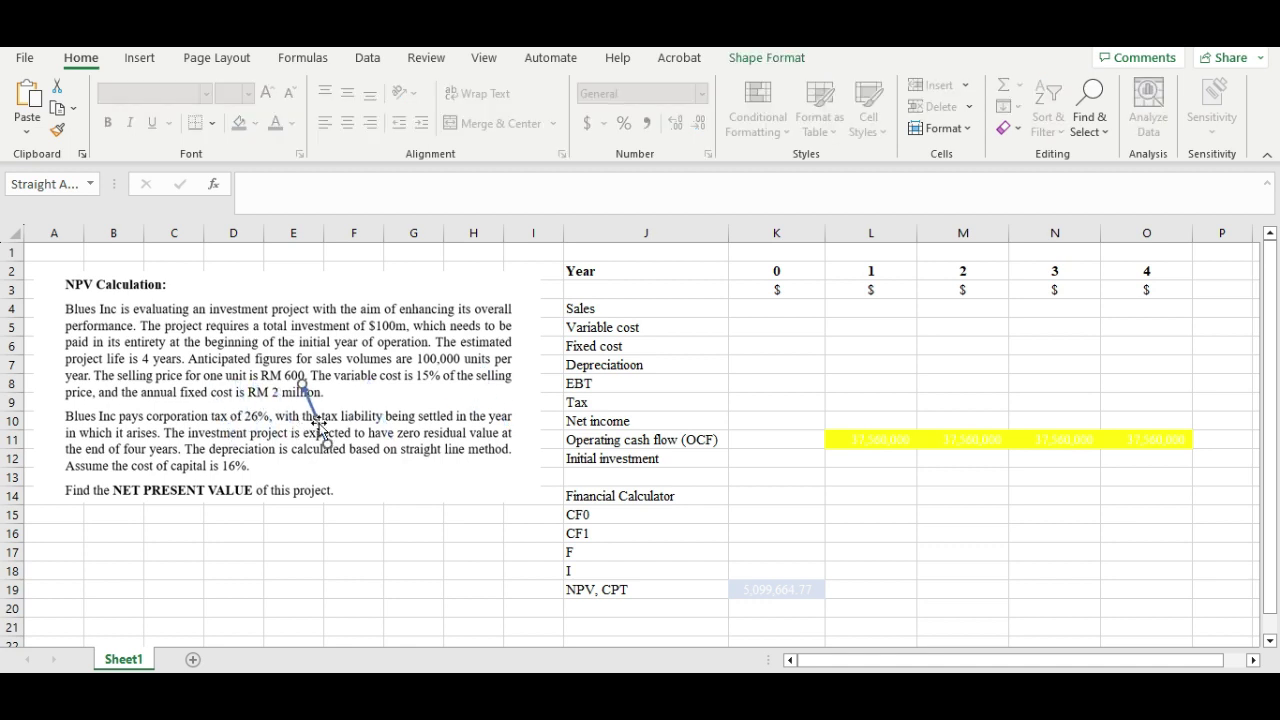
left_click(860, 313)
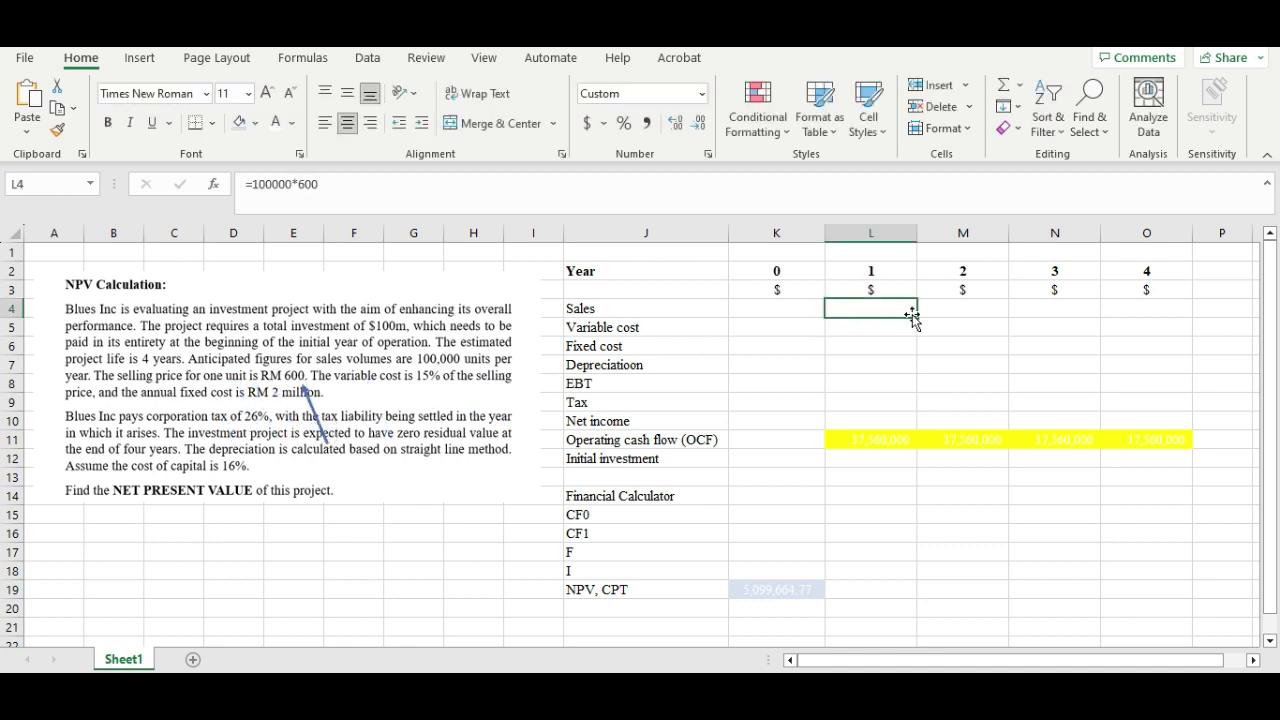
left_click_drag(866, 310, 1136, 310)
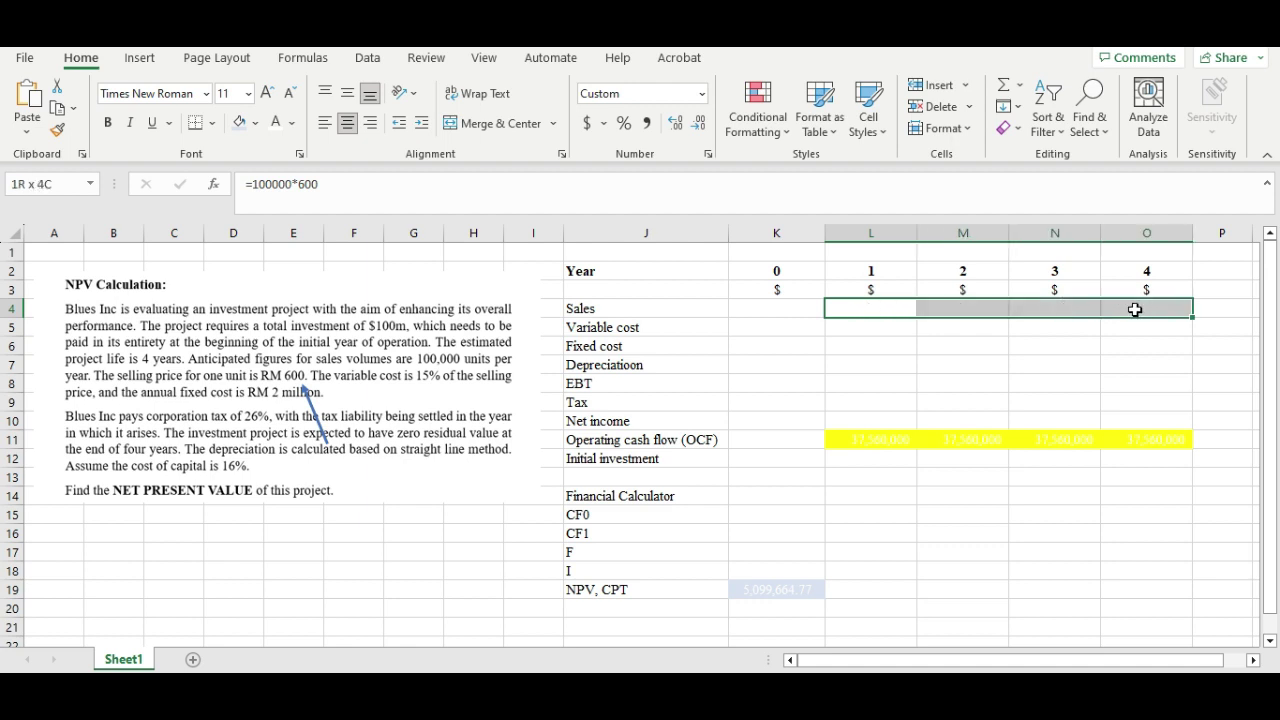
left_click(292, 123)
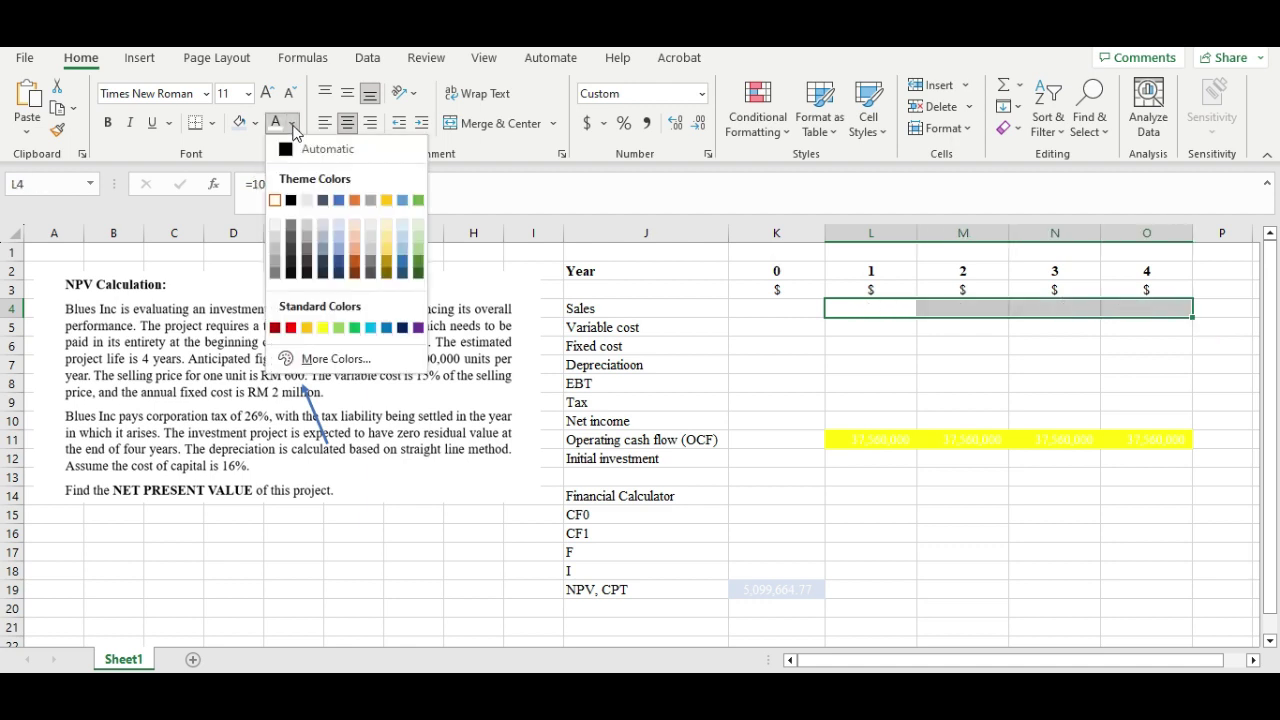
left_click(292, 153)
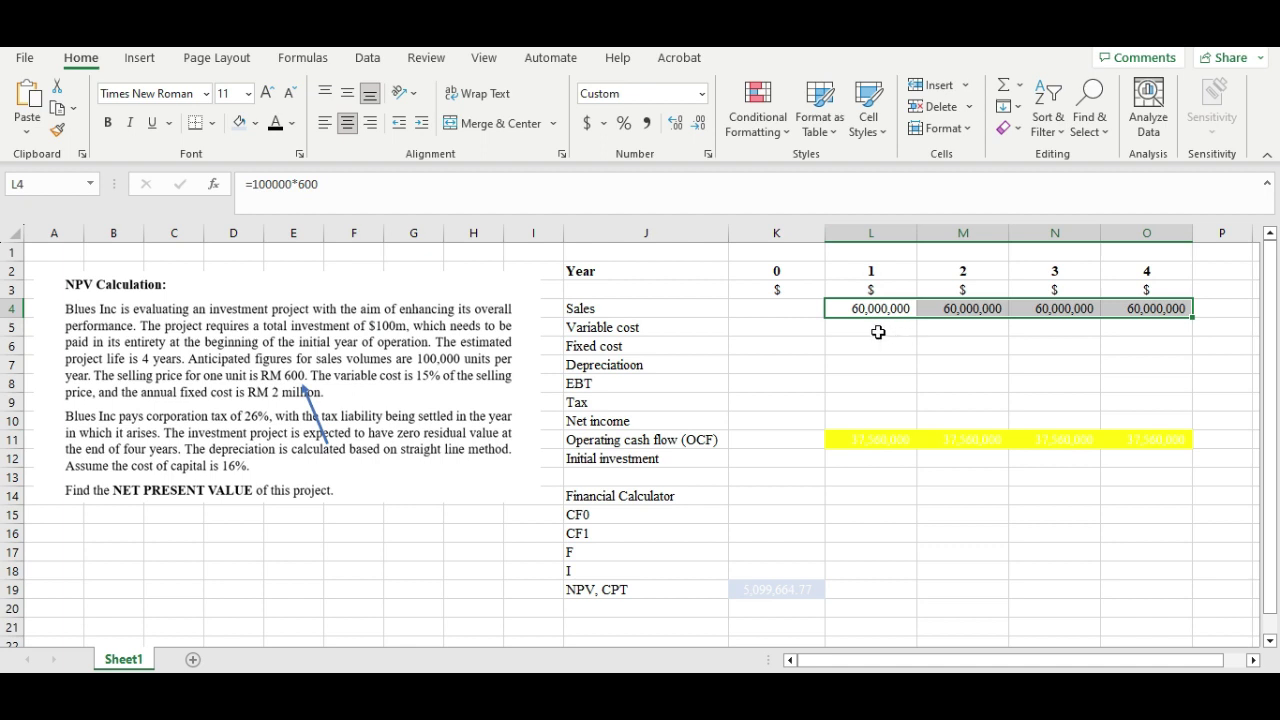
Step: Move the blue arrow to the year 1 sales figure and on to the 15% variable cost rate in the problem text
left_click_drag(326, 398, 881, 341)
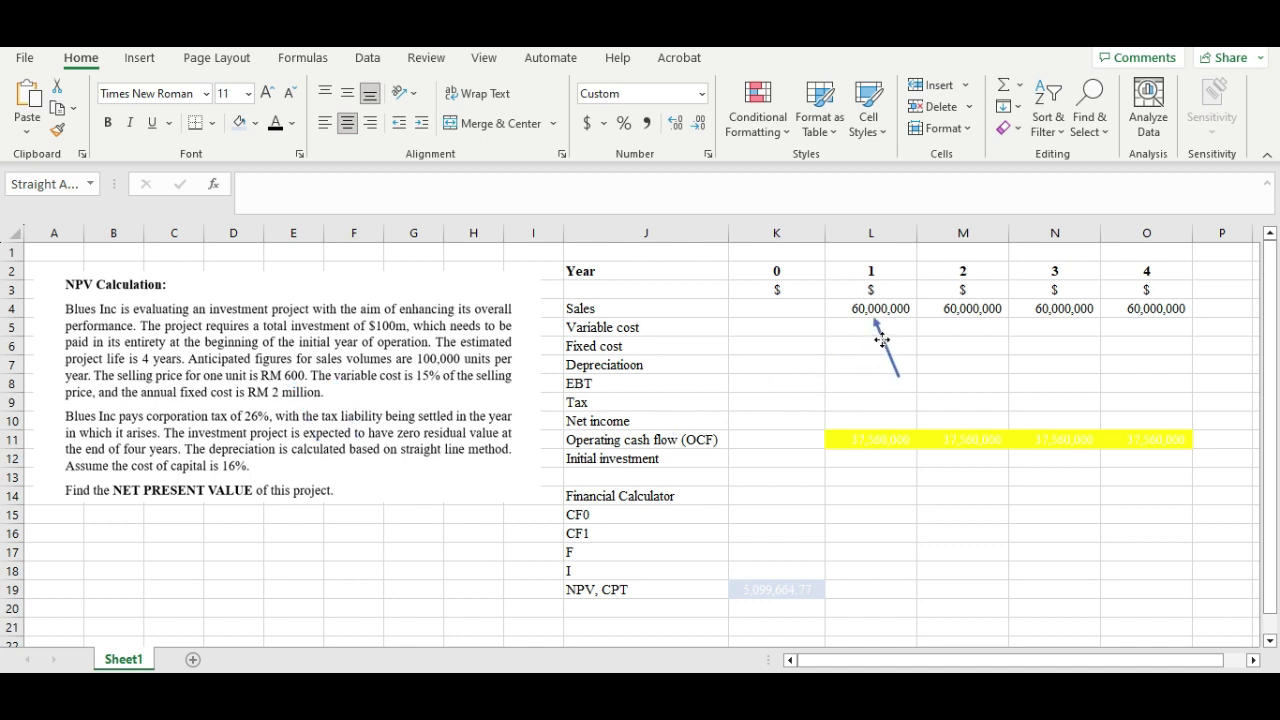
left_click_drag(881, 340, 363, 414)
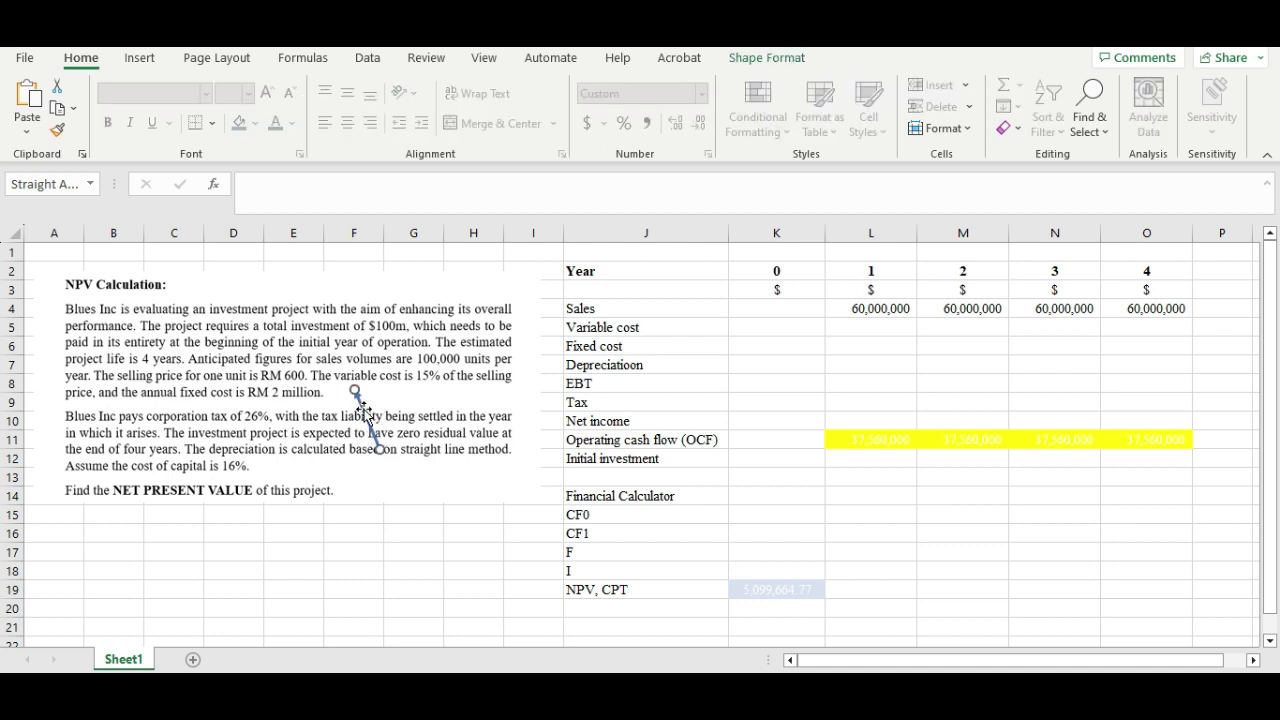
left_click_drag(357, 395, 456, 413)
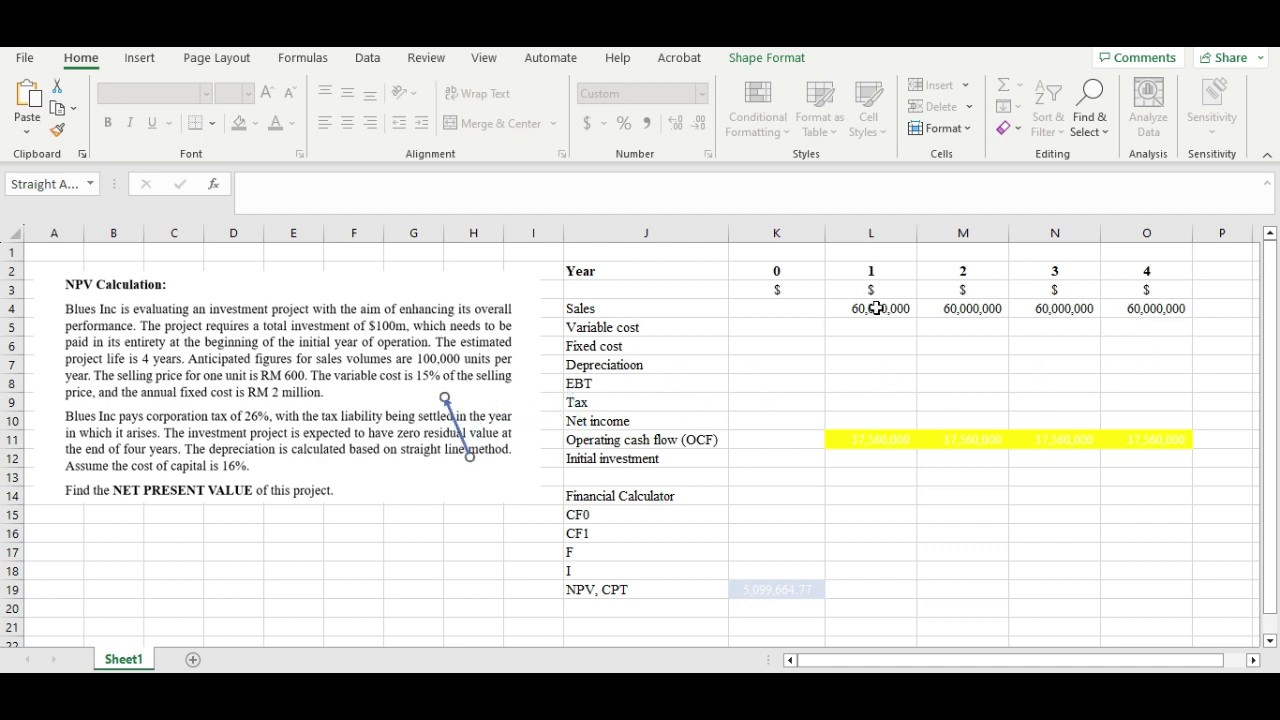
left_click(628, 328)
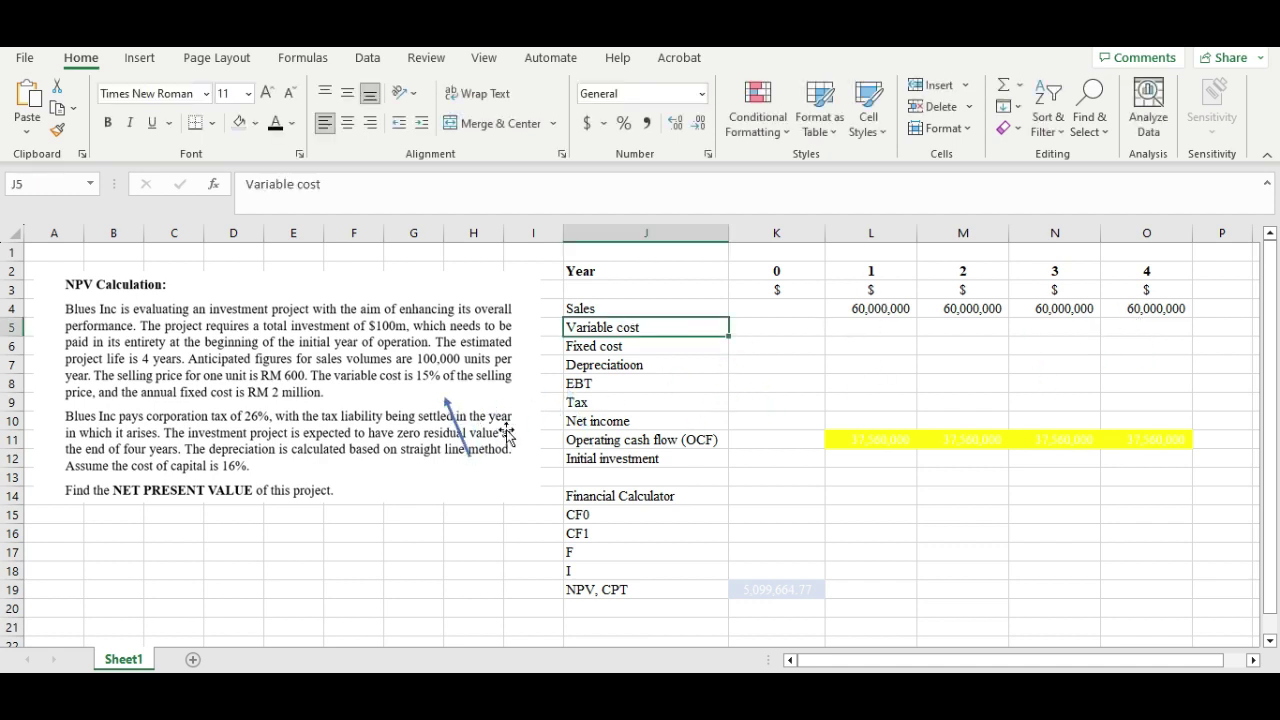
mouse_move(455, 420)
left_mouse_down()
mouse_move(414, 411)
mouse_move(442, 413)
left_mouse_up()
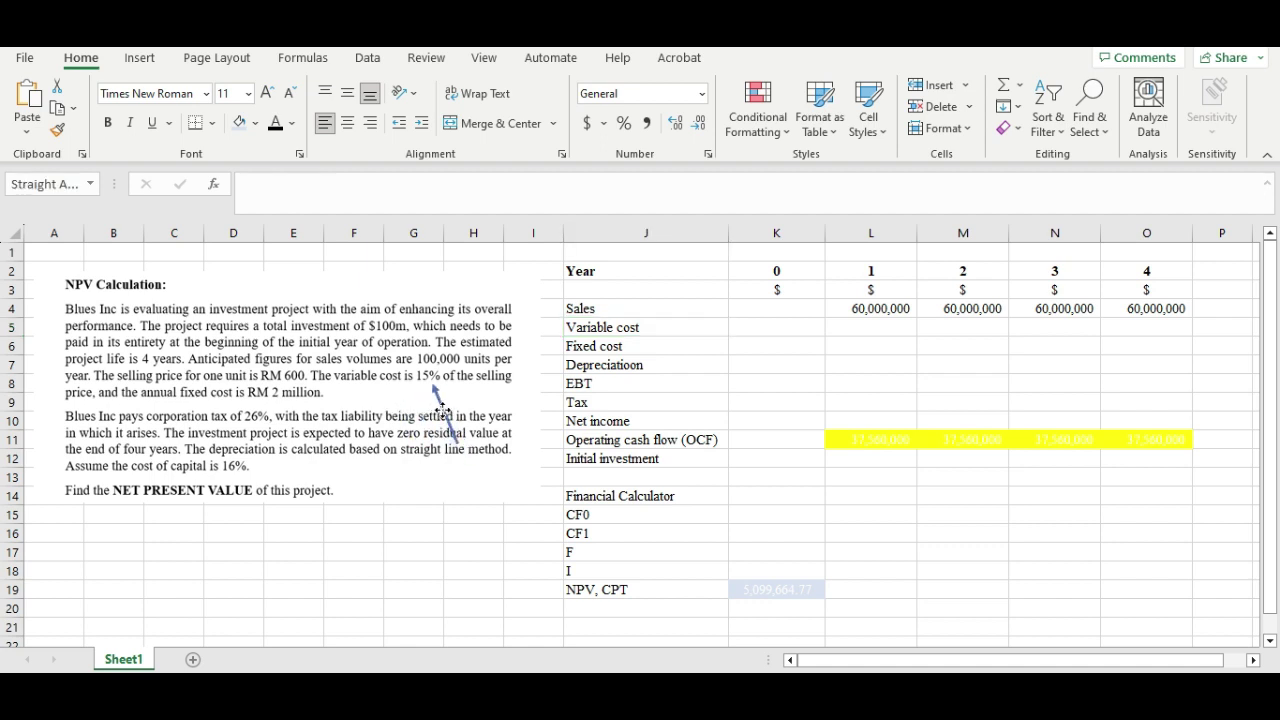
Step: Apply the automatic font color to the variable costs in L5:O5 and inspect the year 1 formula
left_click(841, 328)
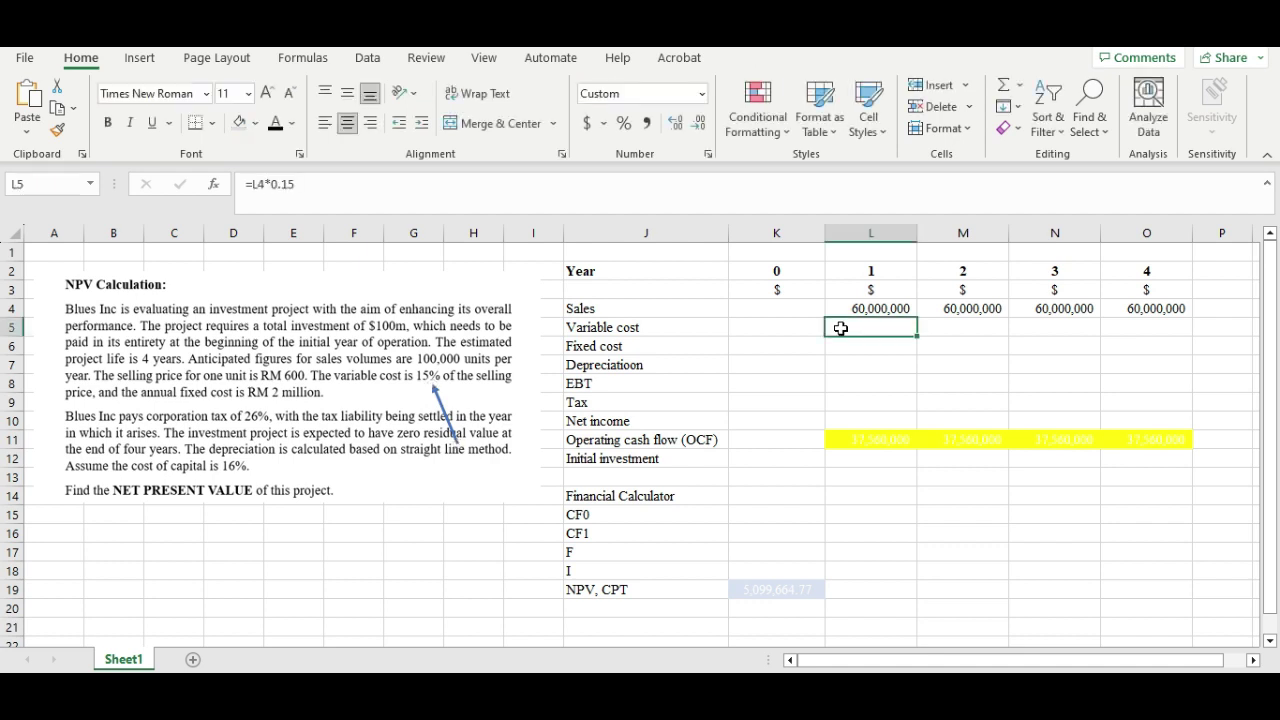
left_click_drag(848, 329, 1134, 328)
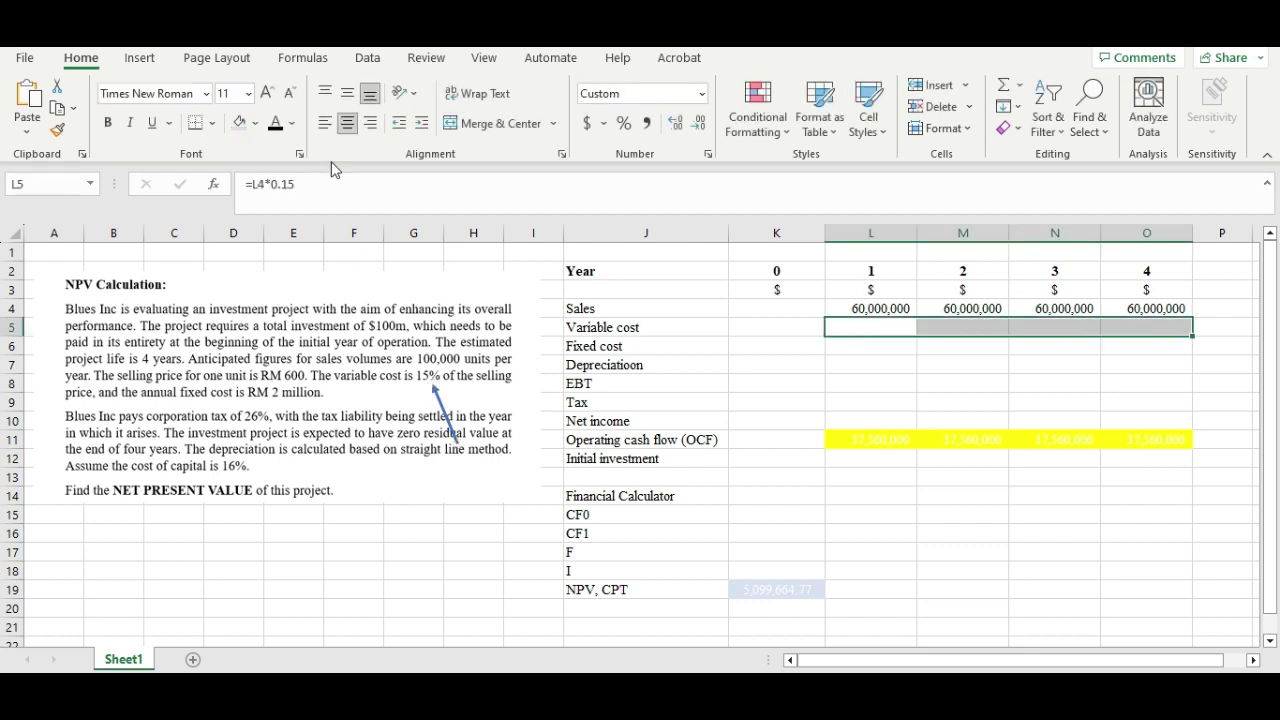
left_click(271, 121)
double_click(869, 324)
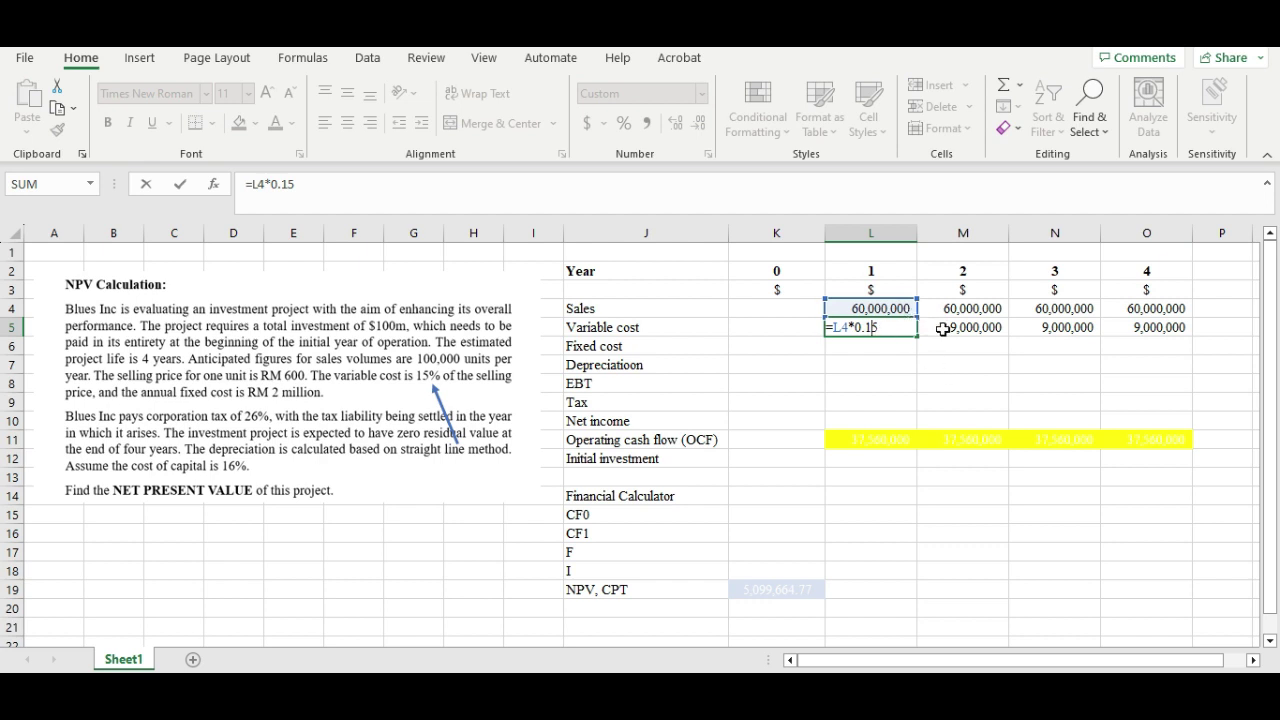
key("Return")
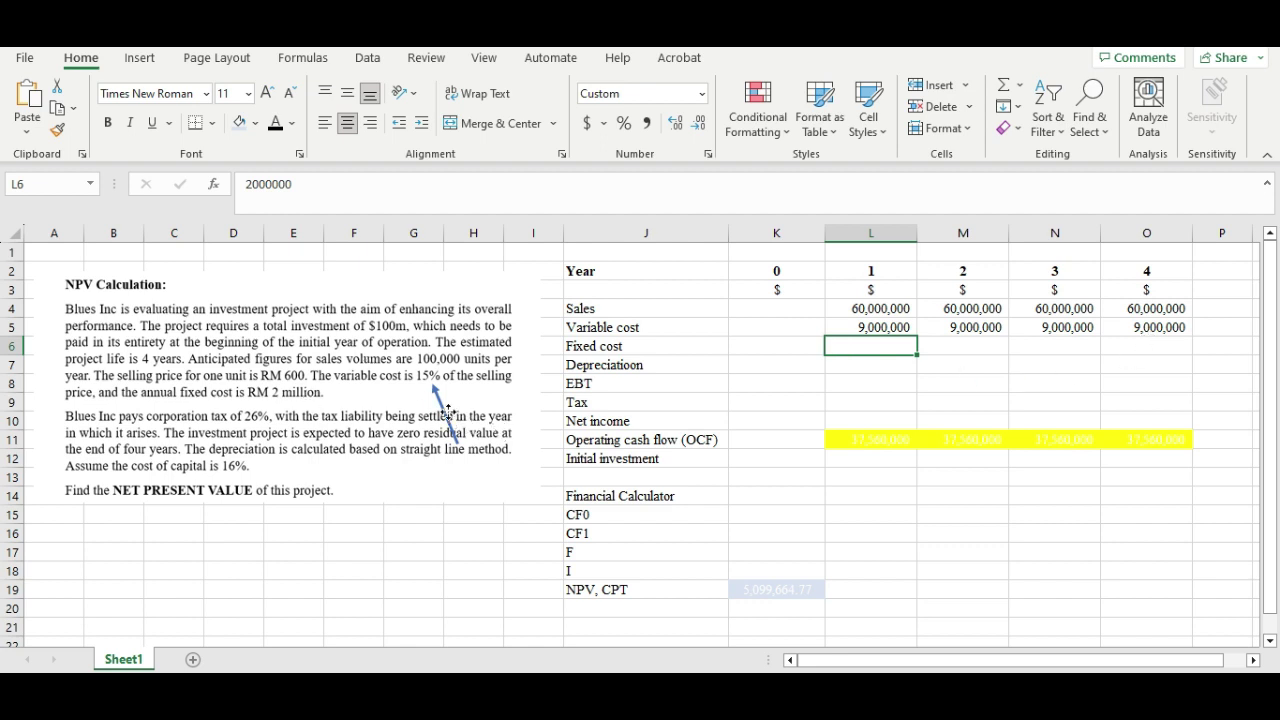
Step: Point the blue arrow at the RM 2 million fixed cost and apply the automatic font color to L6:O6
left_click_drag(441, 410, 283, 424)
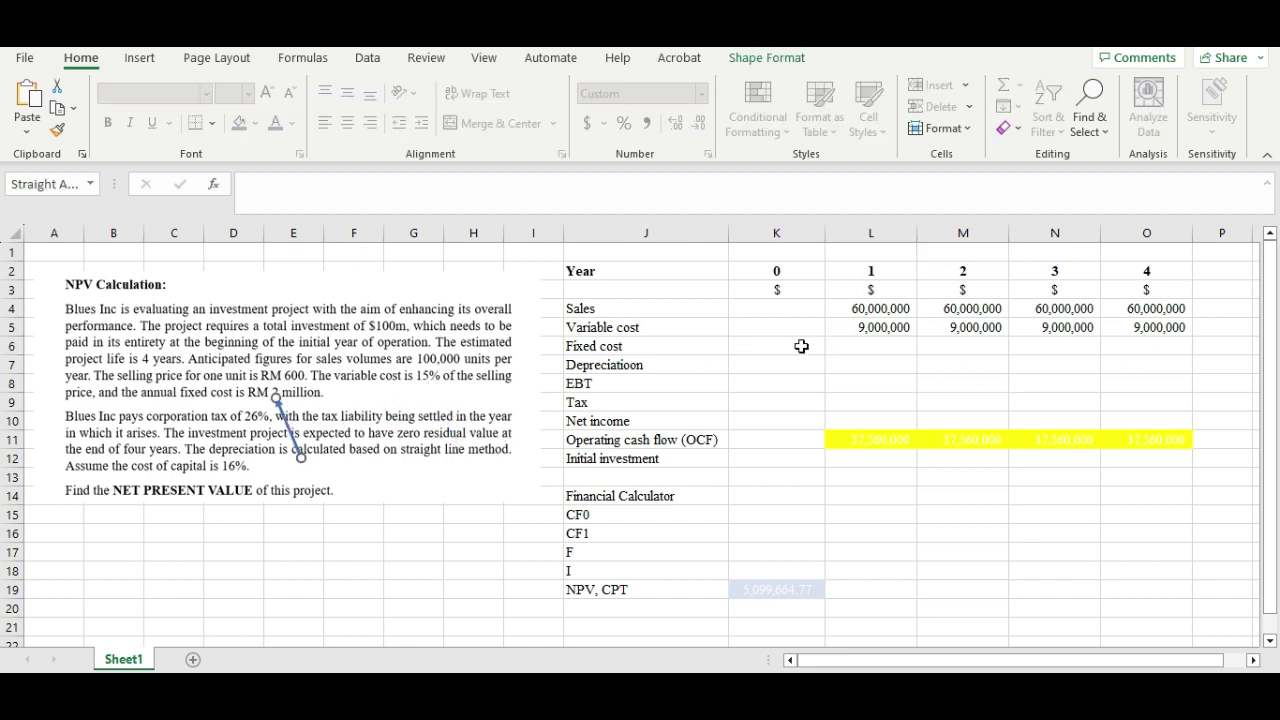
left_click_drag(856, 345, 1120, 347)
left_click(275, 122)
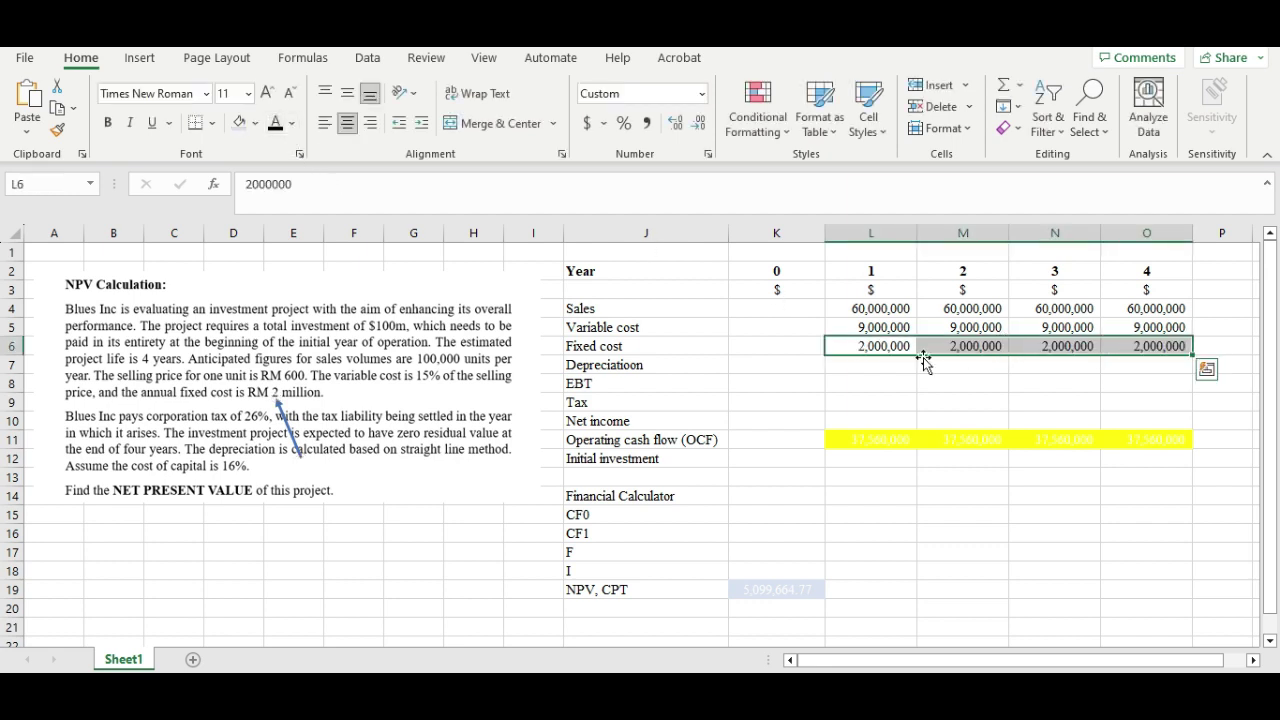
Step: Move the blue arrow to point at the straight line method phrase in the problem text
left_click(868, 367)
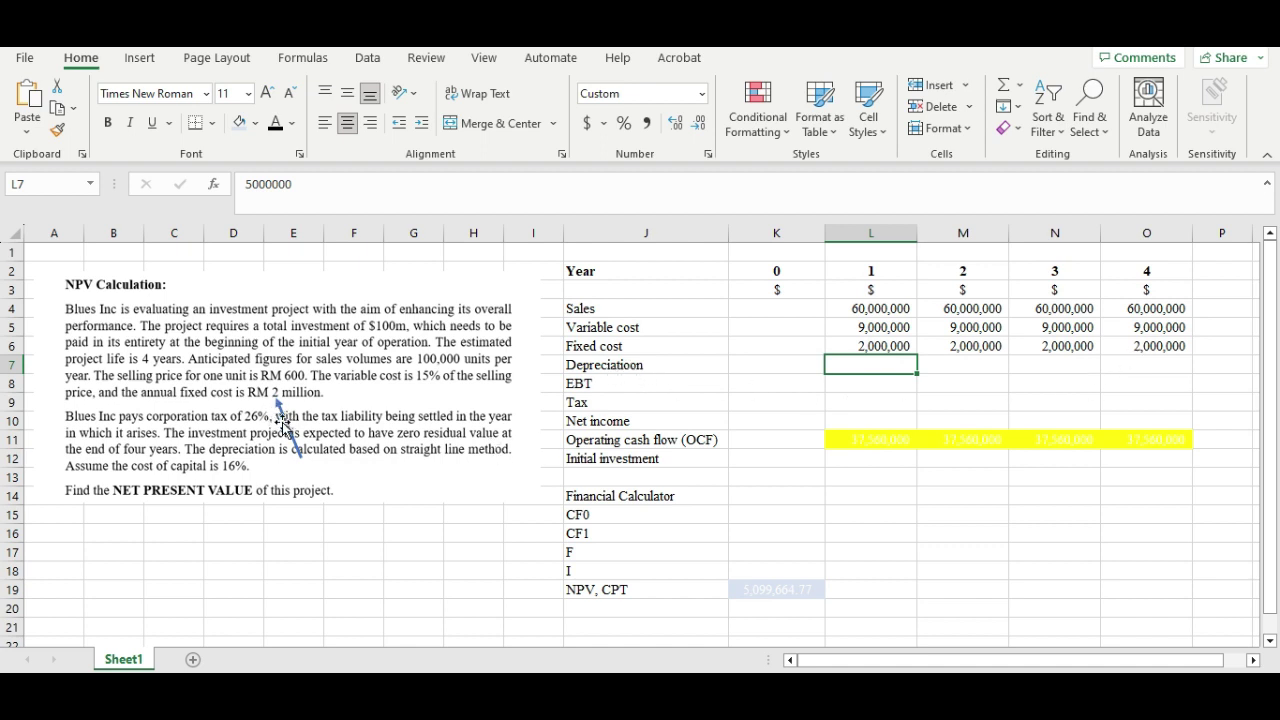
left_click_drag(291, 425, 471, 486)
left_click_drag(470, 486, 505, 486)
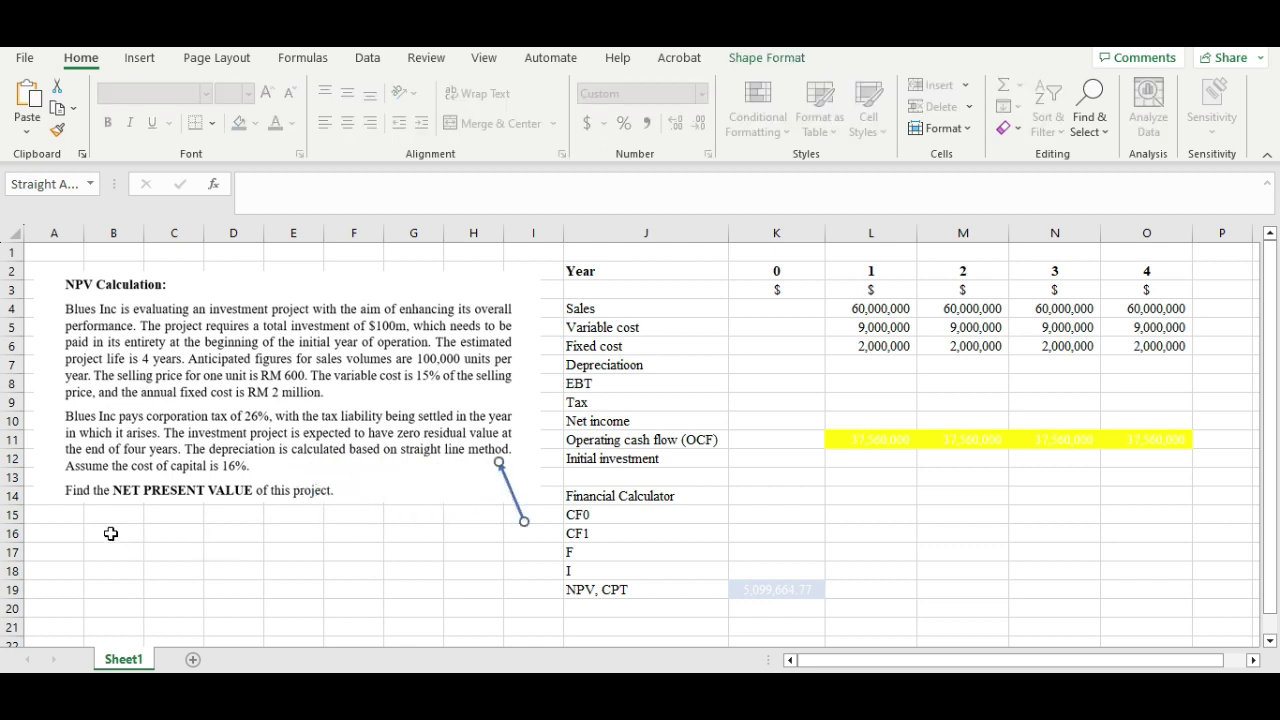
Step: Enter the working "Depreciation = (100,000,000 - 0)/4" in cell B16 below the problem text
left_click(110, 532)
type("Depreci")
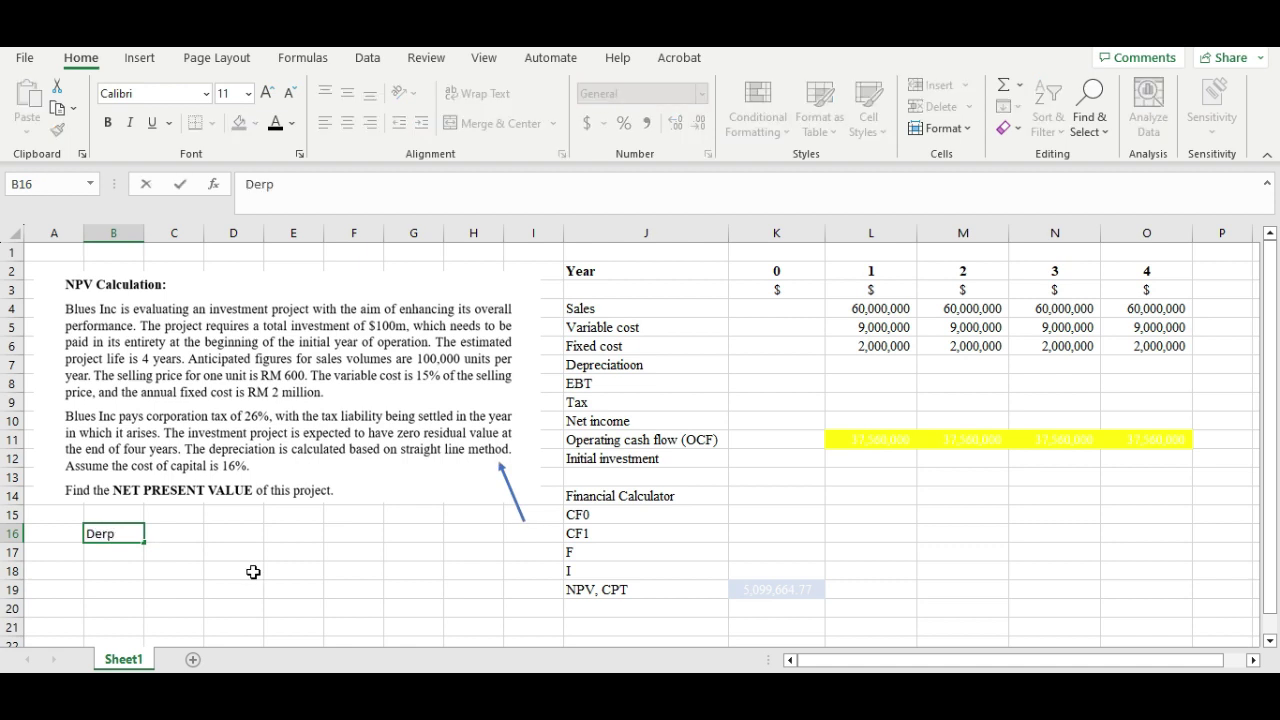
type("ation")
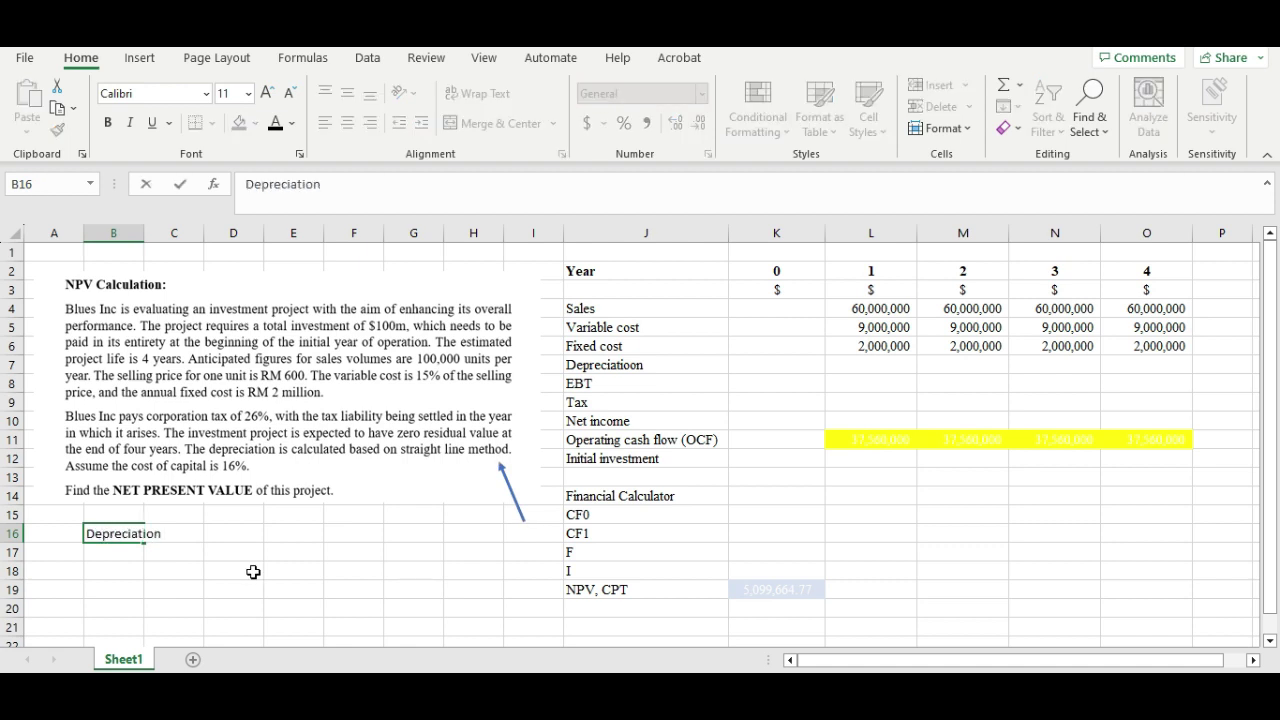
type(" = (100,000,000")
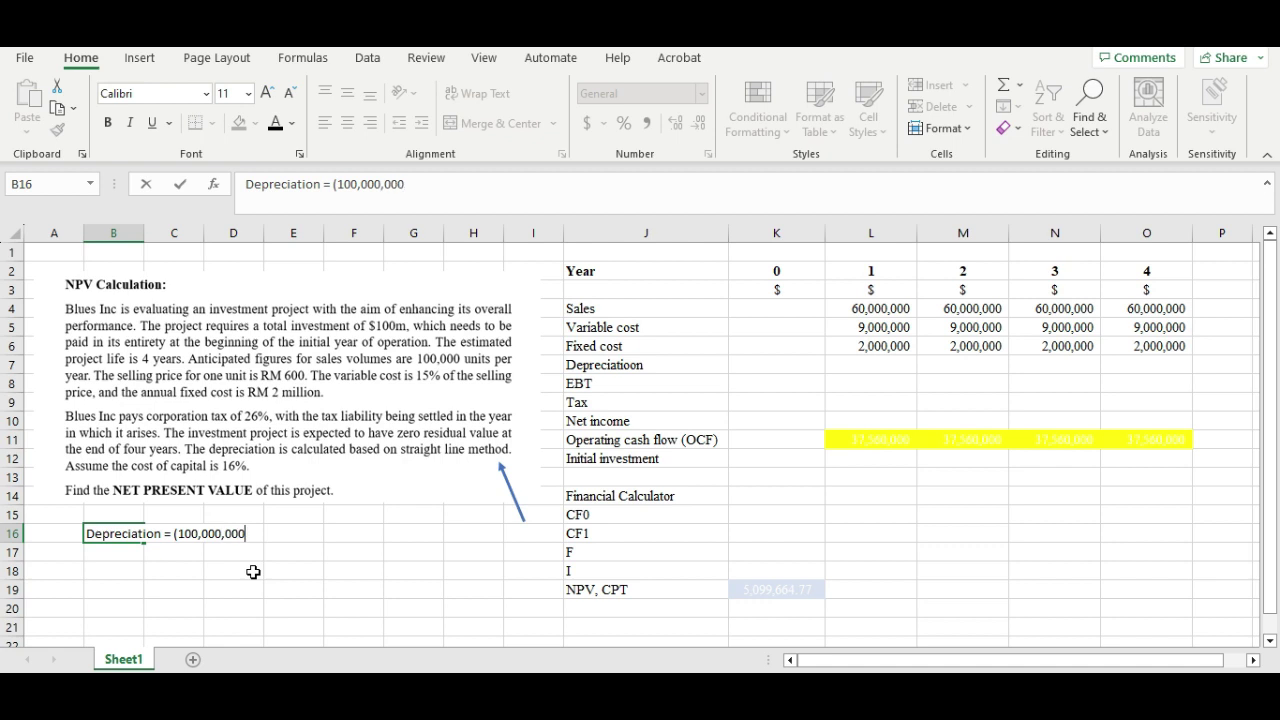
type(" - 0)")
type("/4")
key("Return")
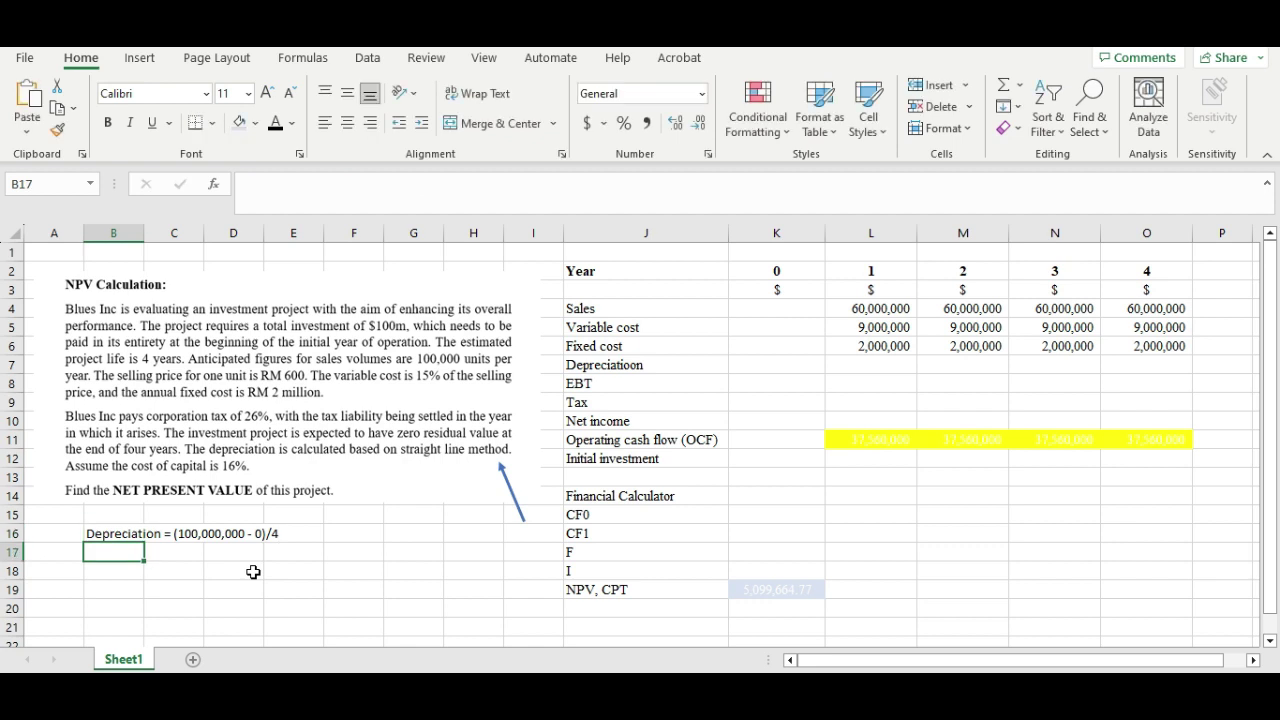
Step: Append the result "= 25,000,000" to the depreciation working in B16
key("Up")
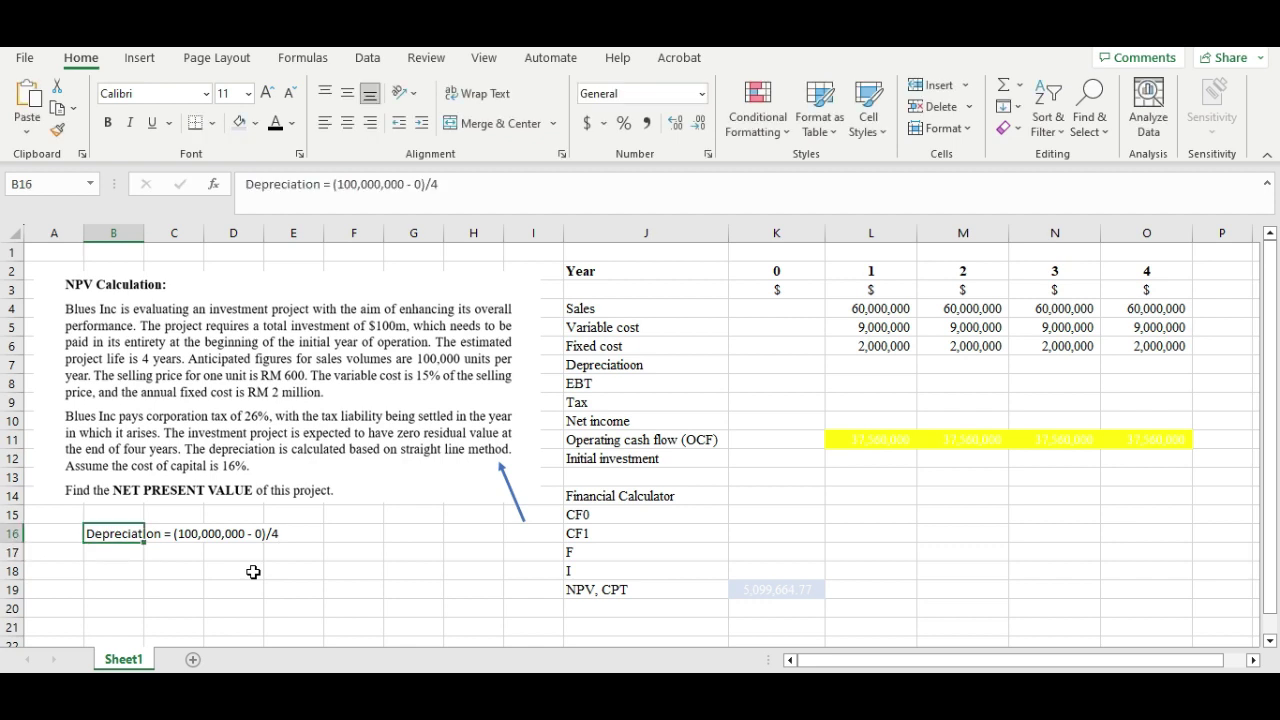
left_click(486, 189)
type("=")
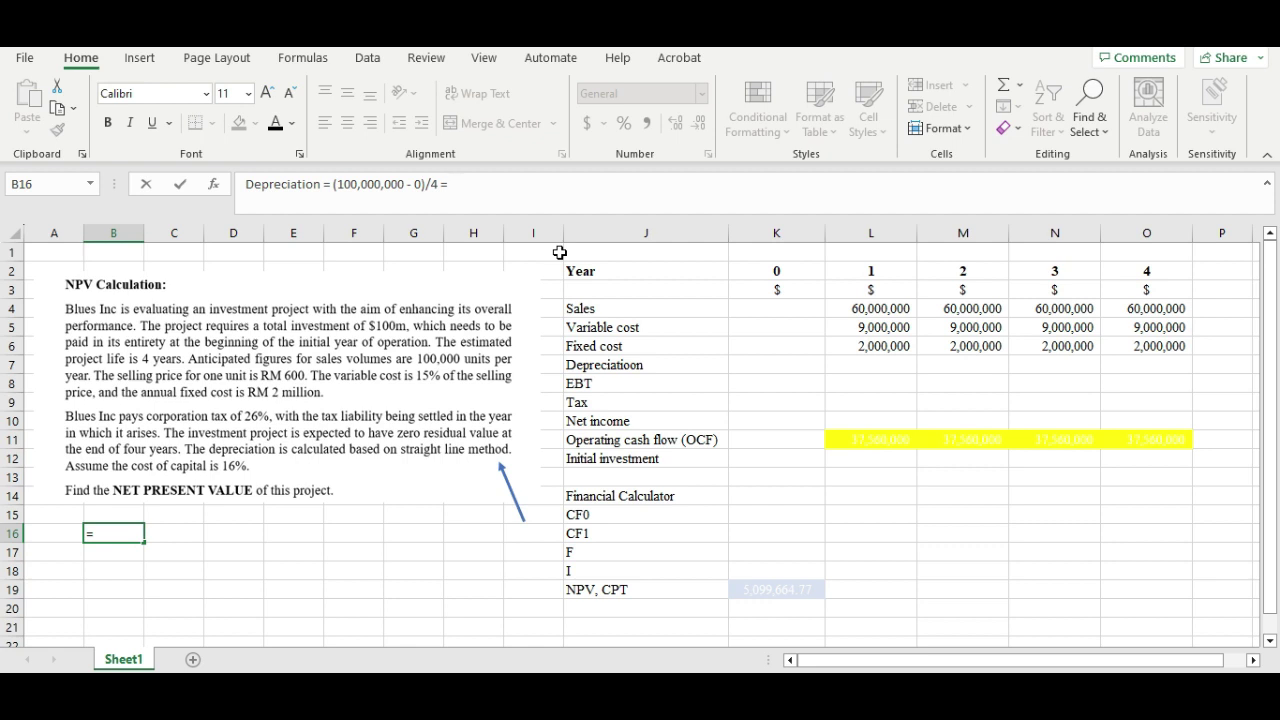
type(" 25,000,000")
key("Return")
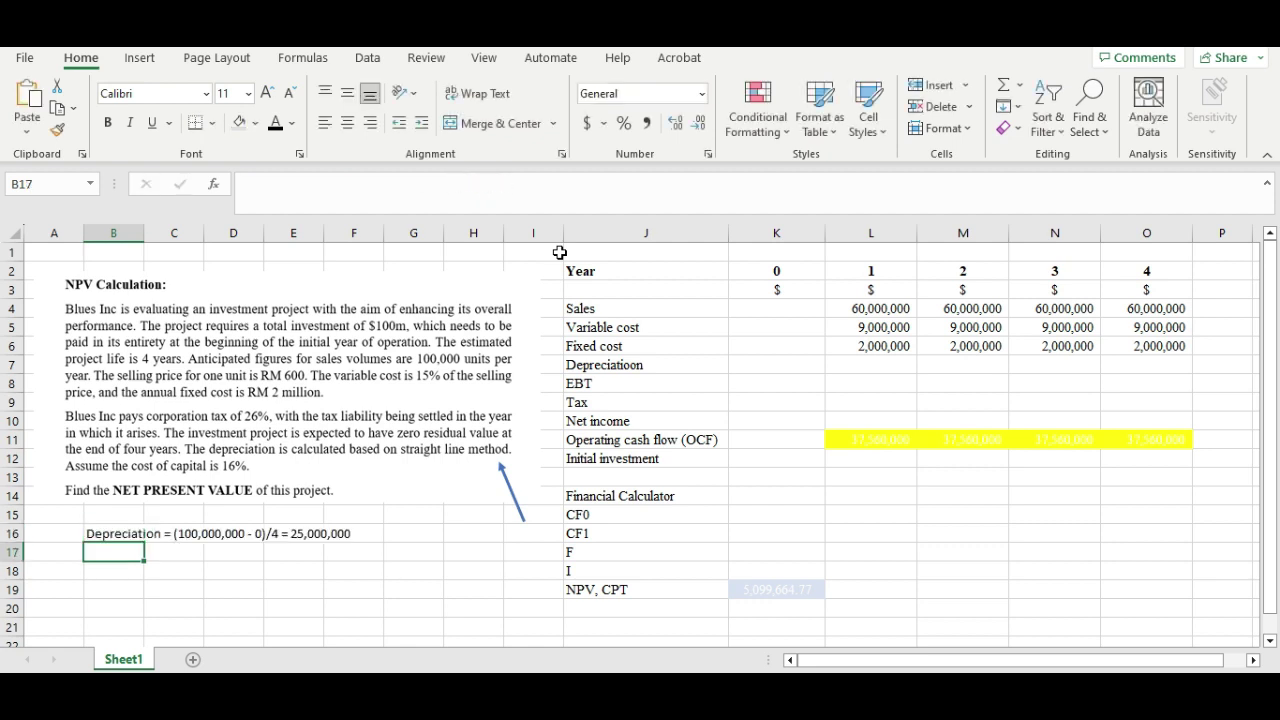
Step: Set the yearly depreciation in L7:O7 to 25000000 and apply the automatic font color to the figures
left_click(887, 366)
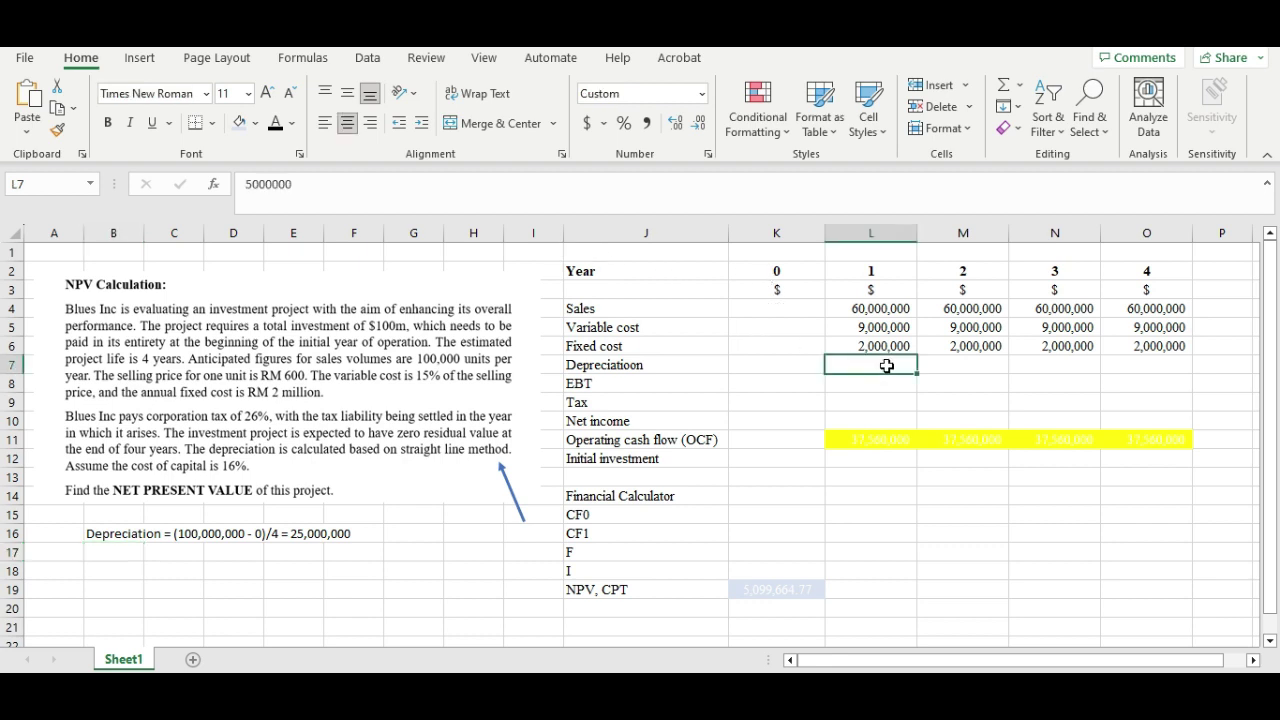
left_click(292, 184)
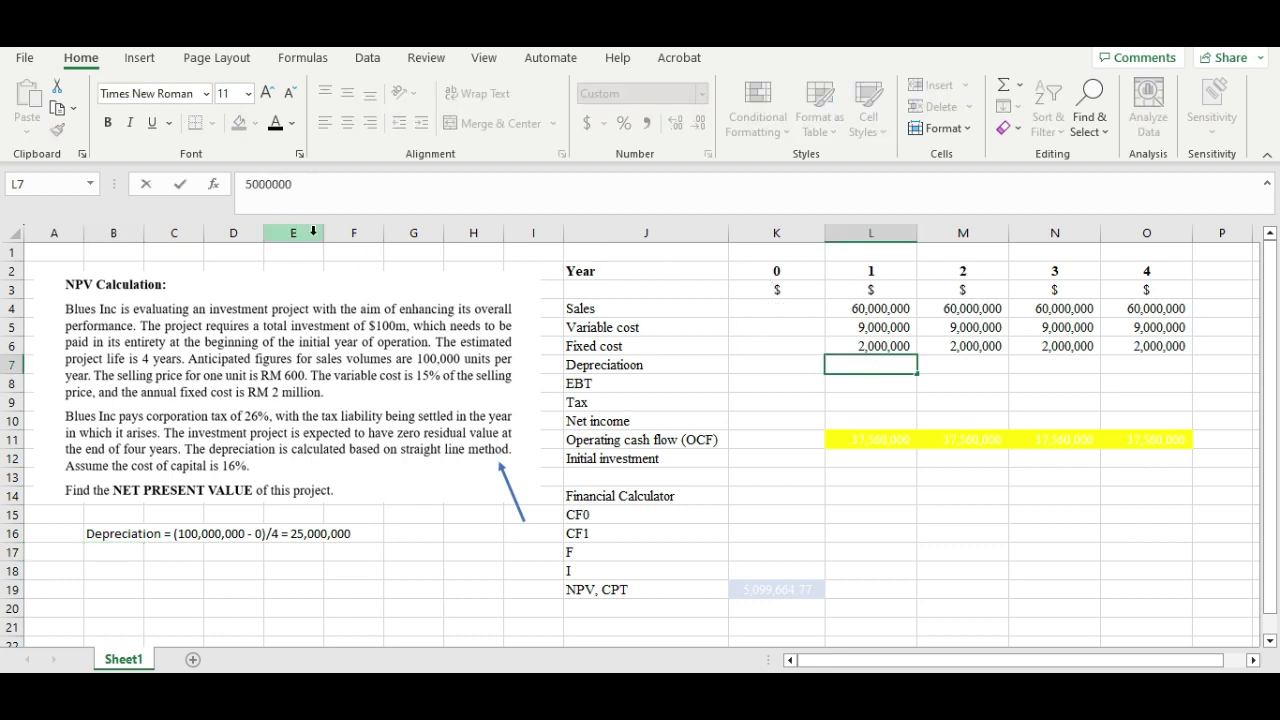
key("BackSpace")
key("Home")
type("2")
key("Return")
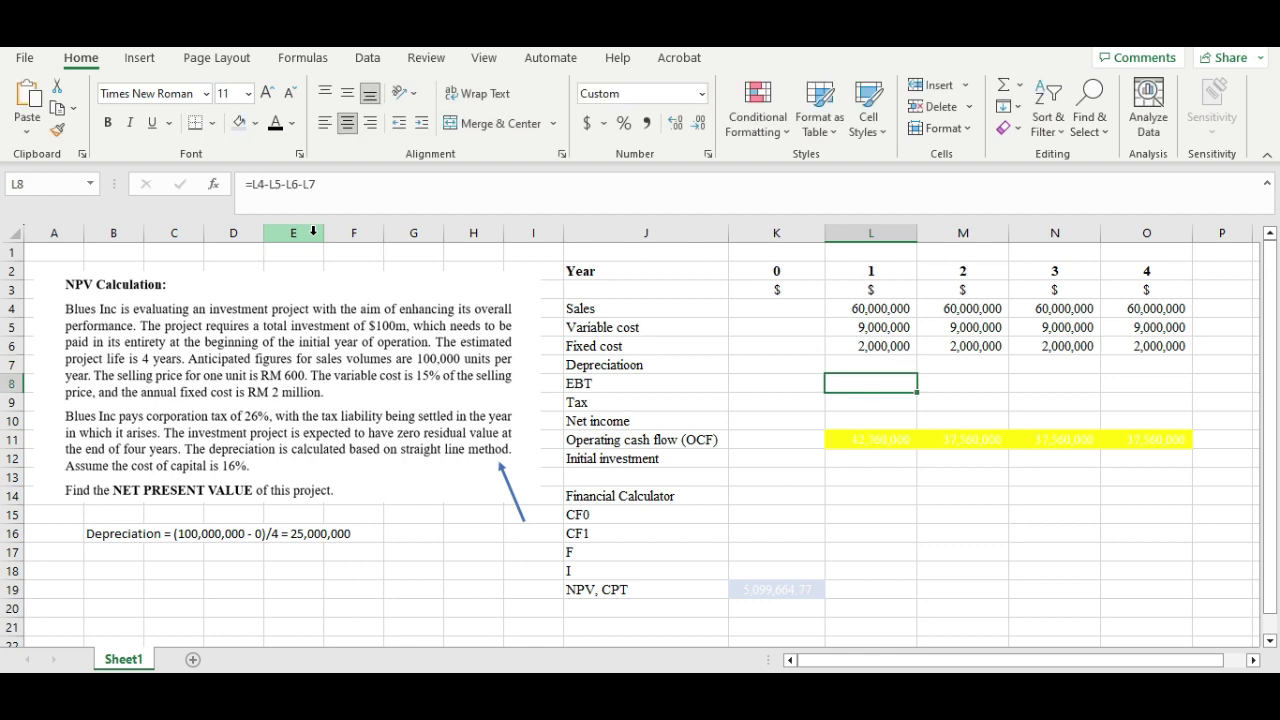
key("Up")
left_click_drag(918, 373, 865, 365)
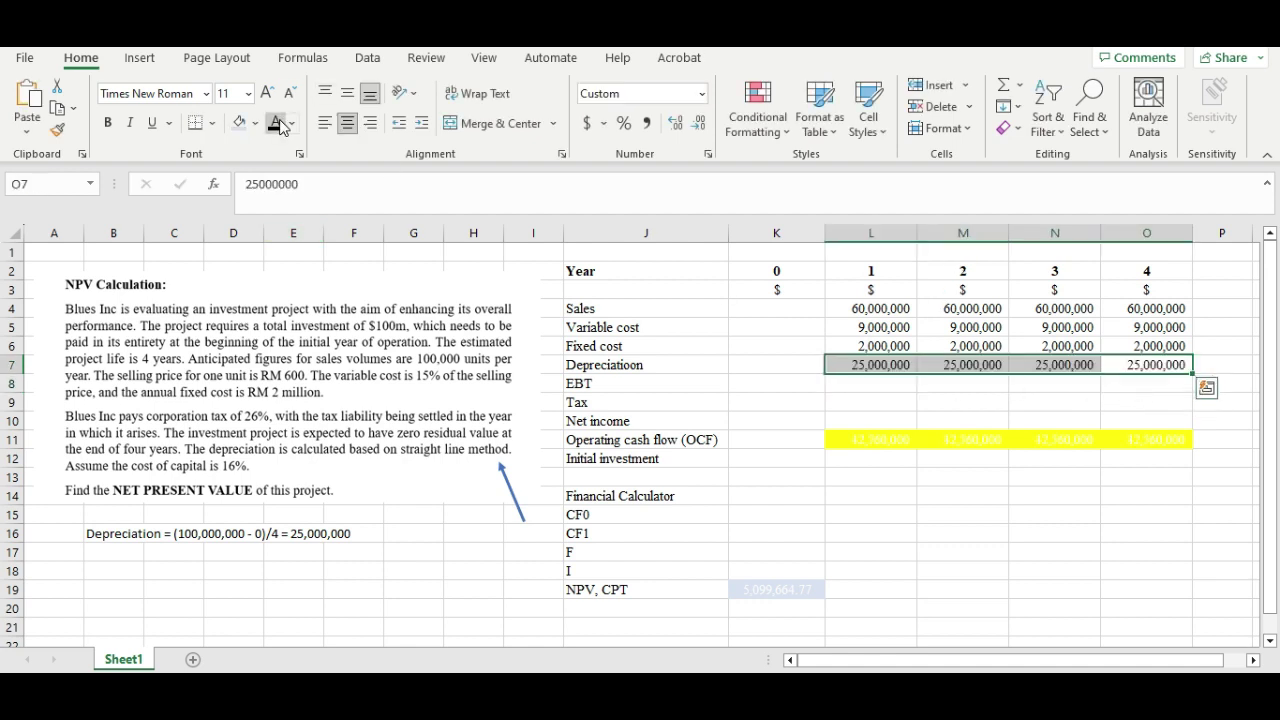
Step: Apply the automatic font color to the EBT formulas in L8:O8
left_click(871, 380)
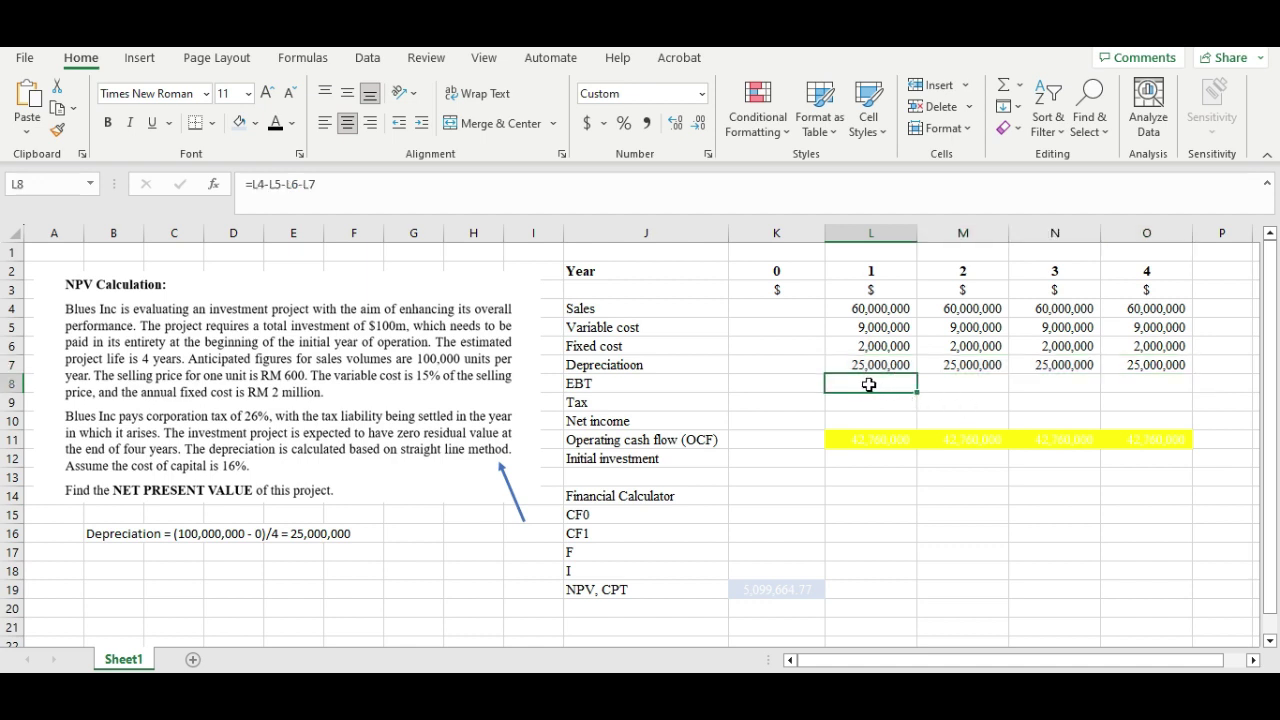
left_click_drag(917, 392, 1140, 386)
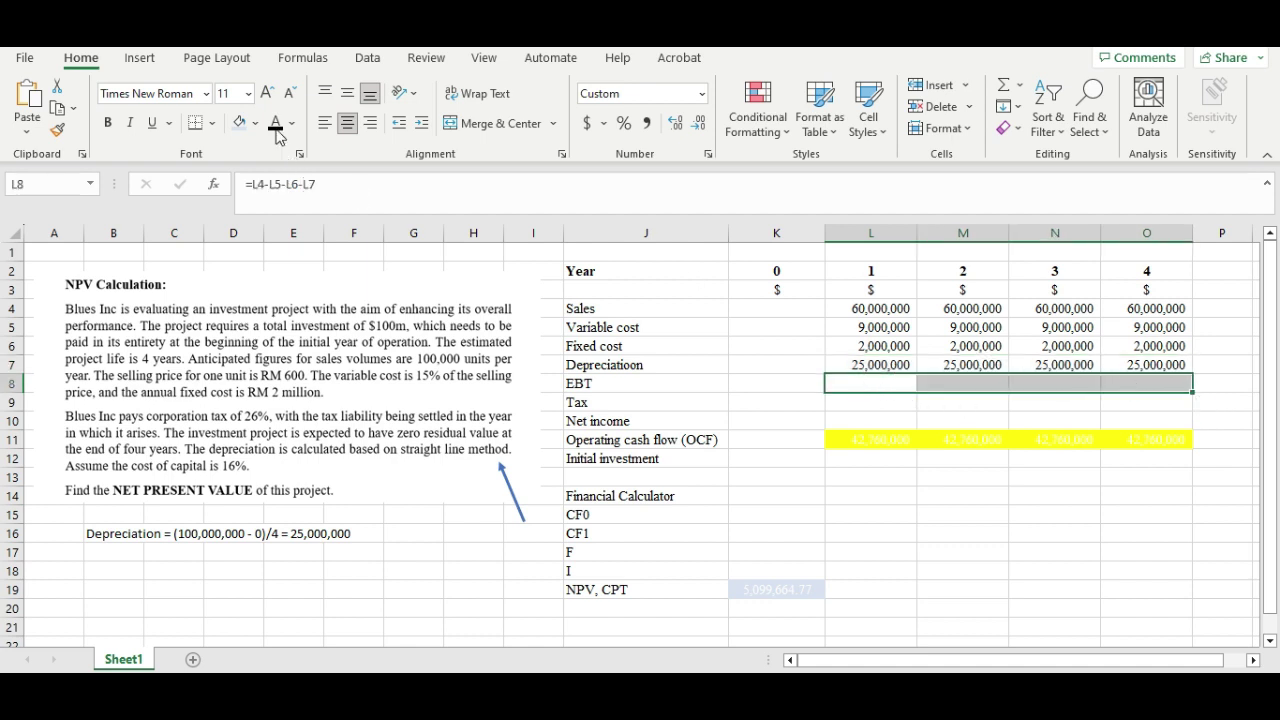
left_click(864, 400)
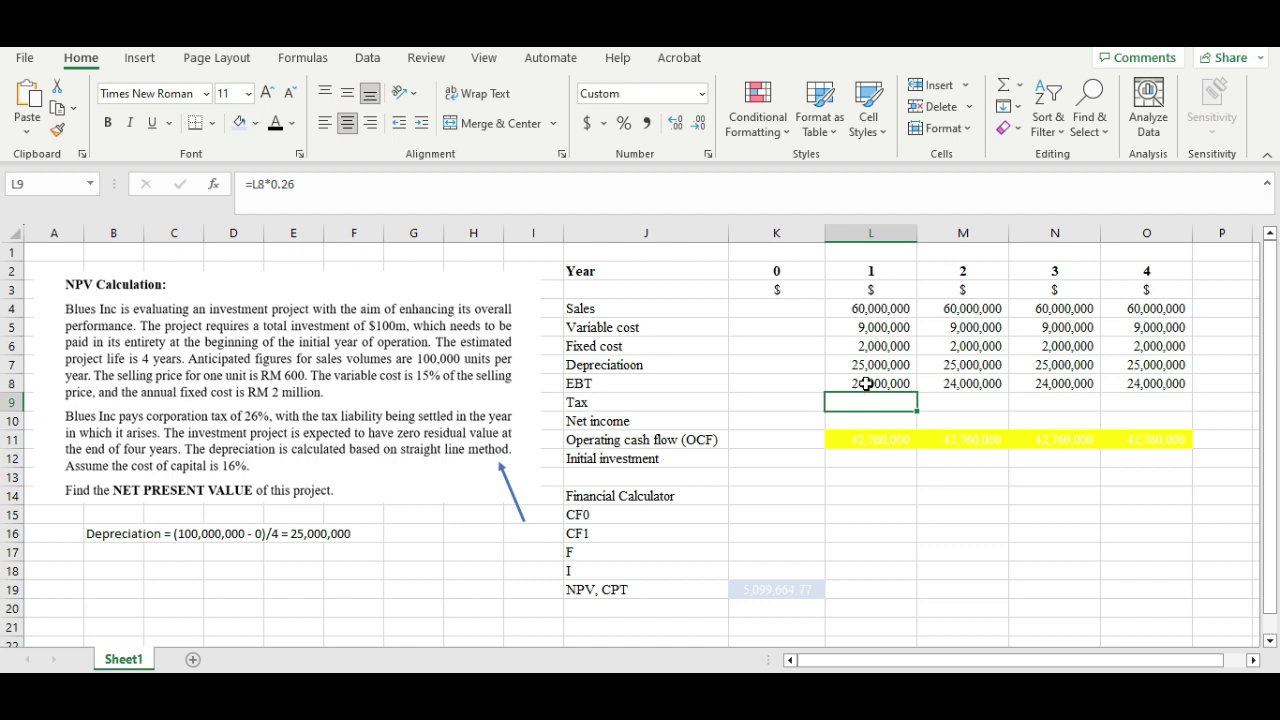
Step: Examine which cells the year 1 EBT formula in L8 refers to
left_click(860, 384)
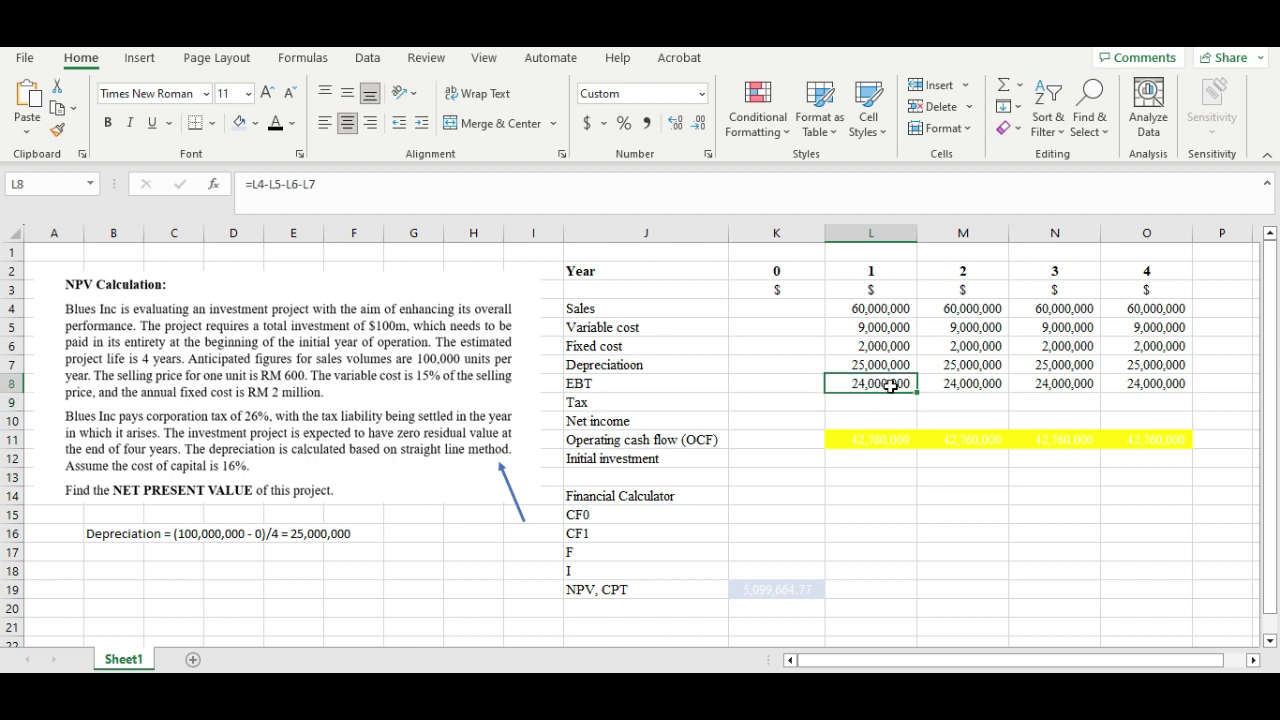
double_click(890, 385)
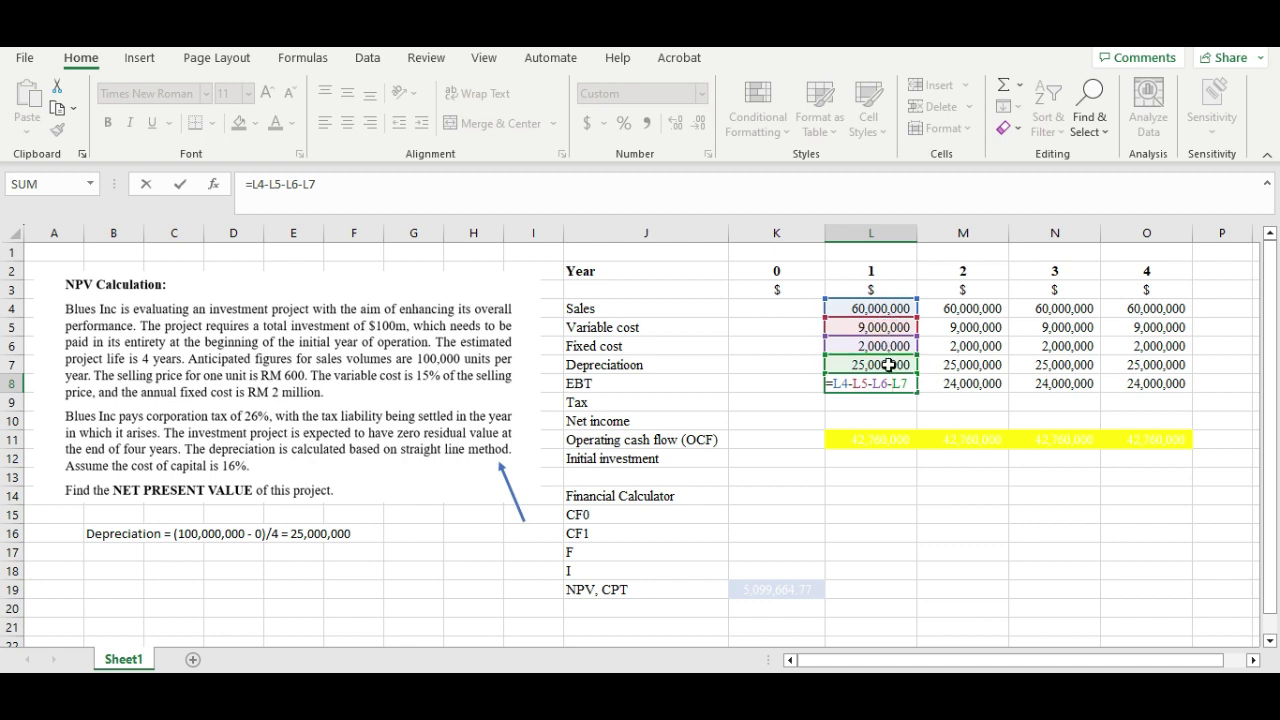
key("Return")
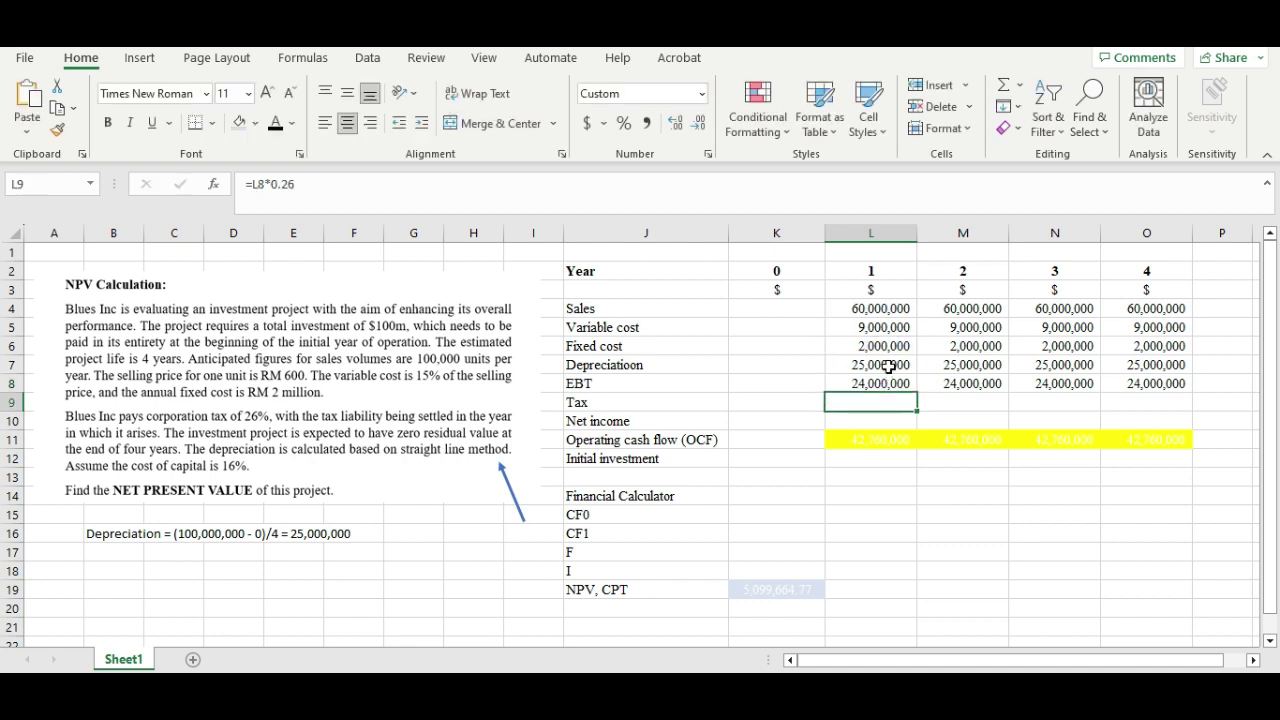
key("Up")
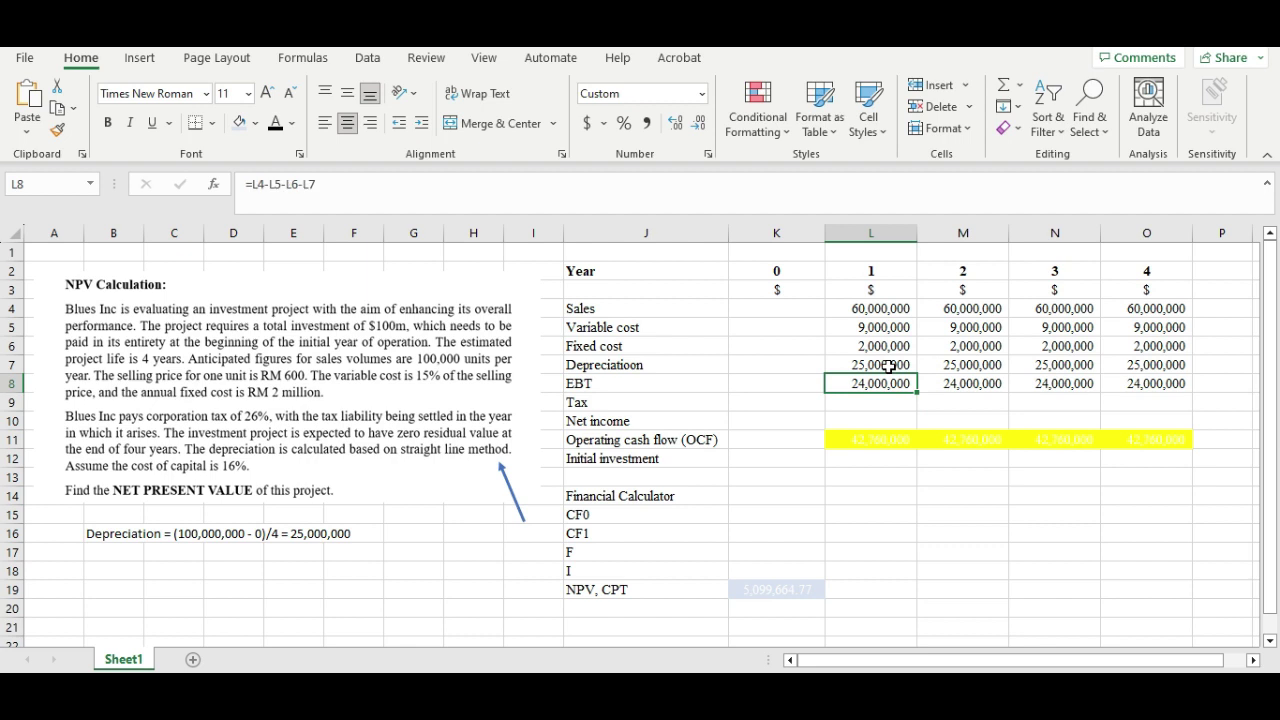
key("Down")
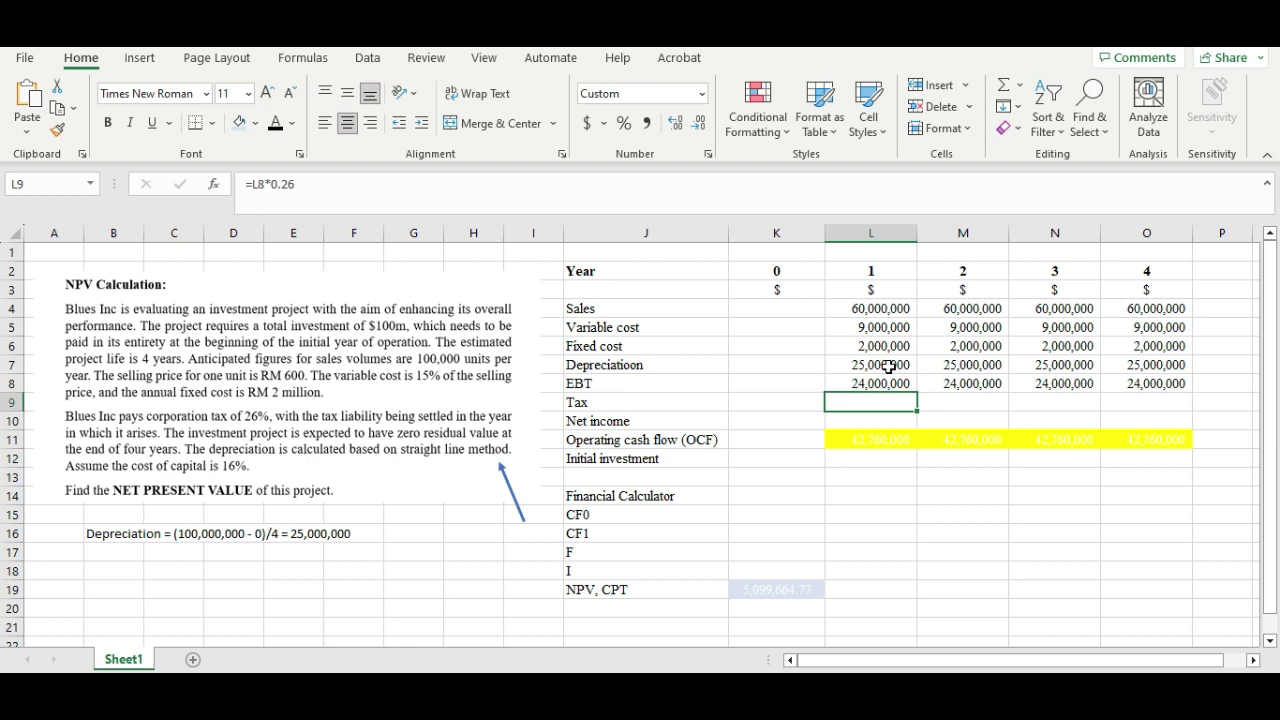
Step: Extend the EBT row label in J8 to "EBT (Earnings before tax)"
left_click(596, 397)
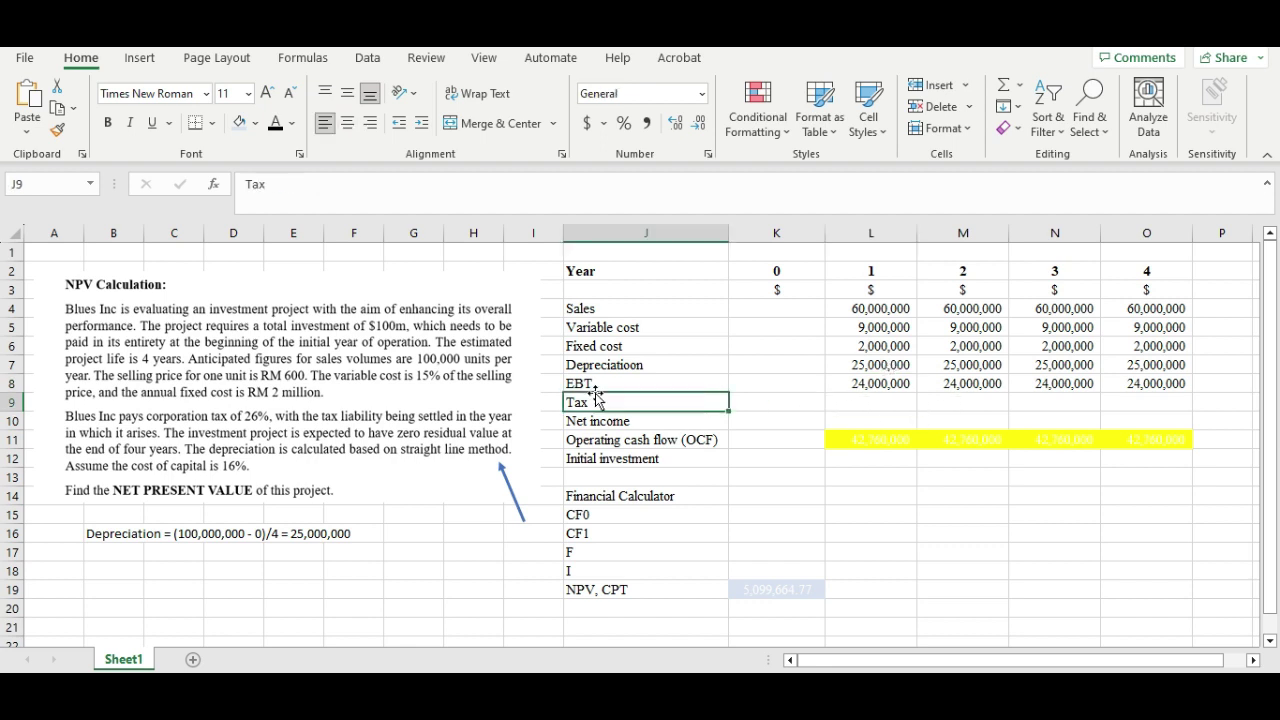
left_click(590, 380)
left_click(314, 184)
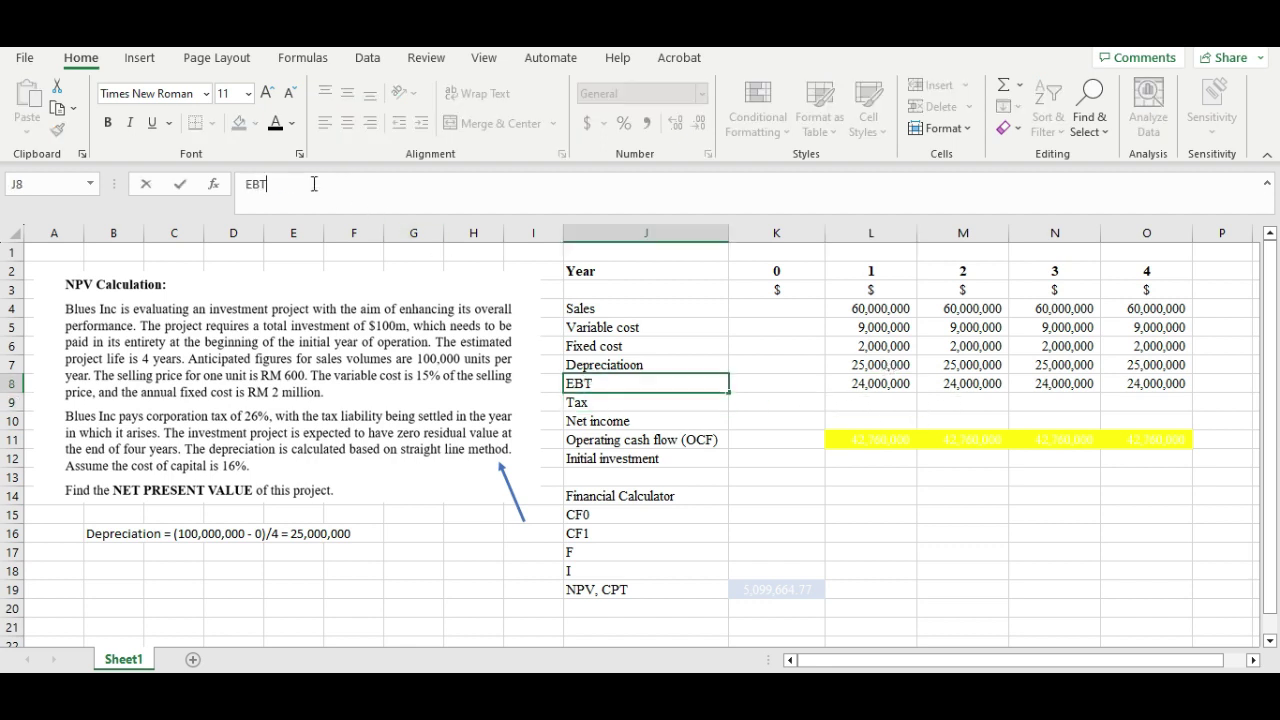
type("(Earnings b")
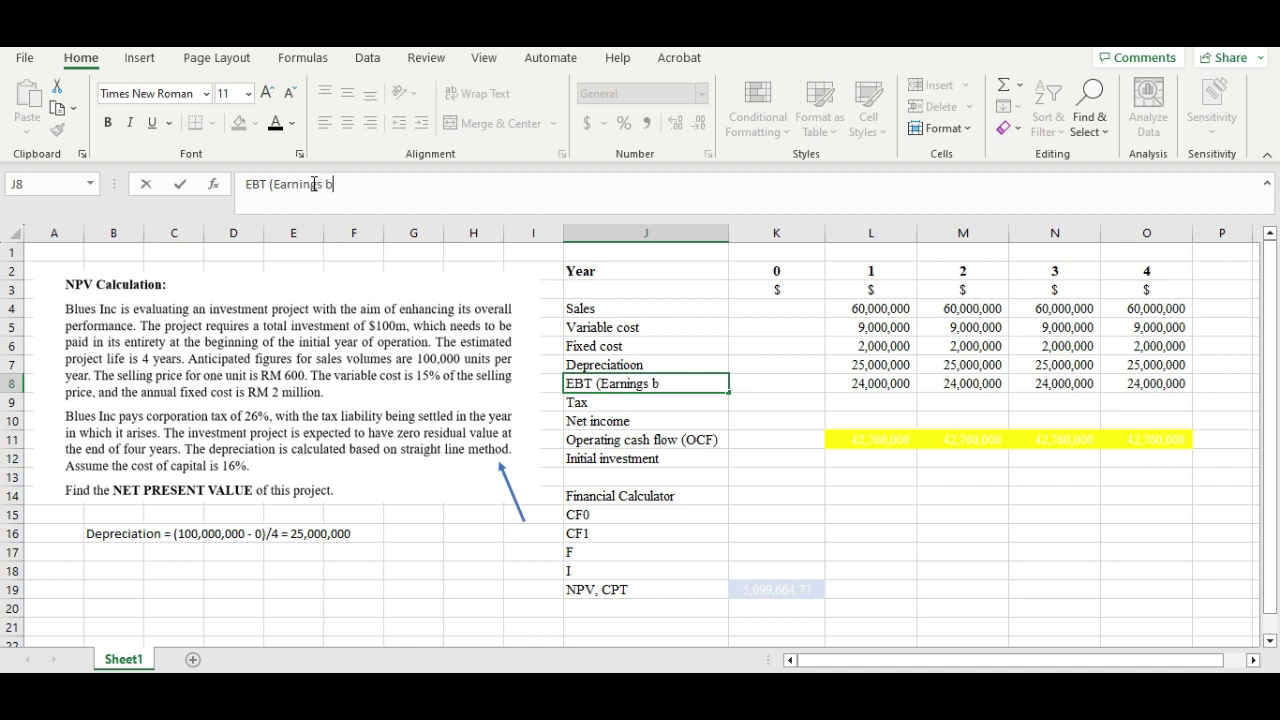
type("efore tax")
key("Return")
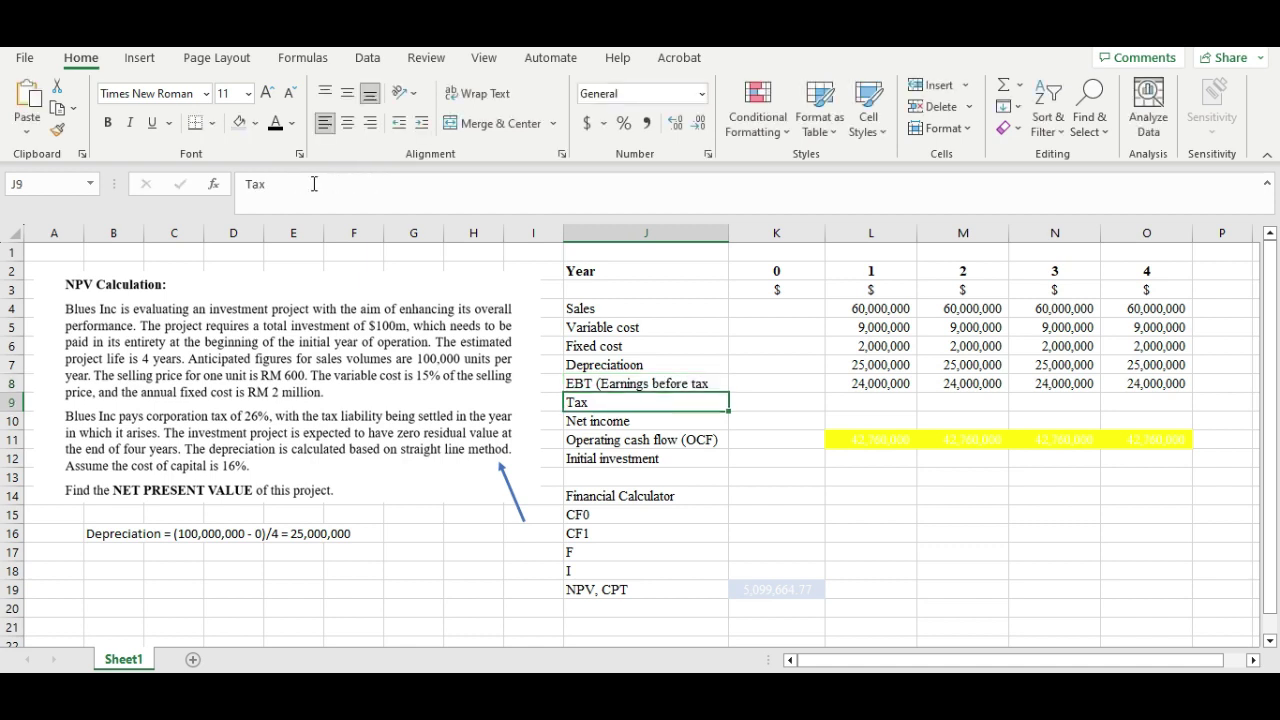
key("Up")
left_click(400, 190)
type(")")
key("Return")
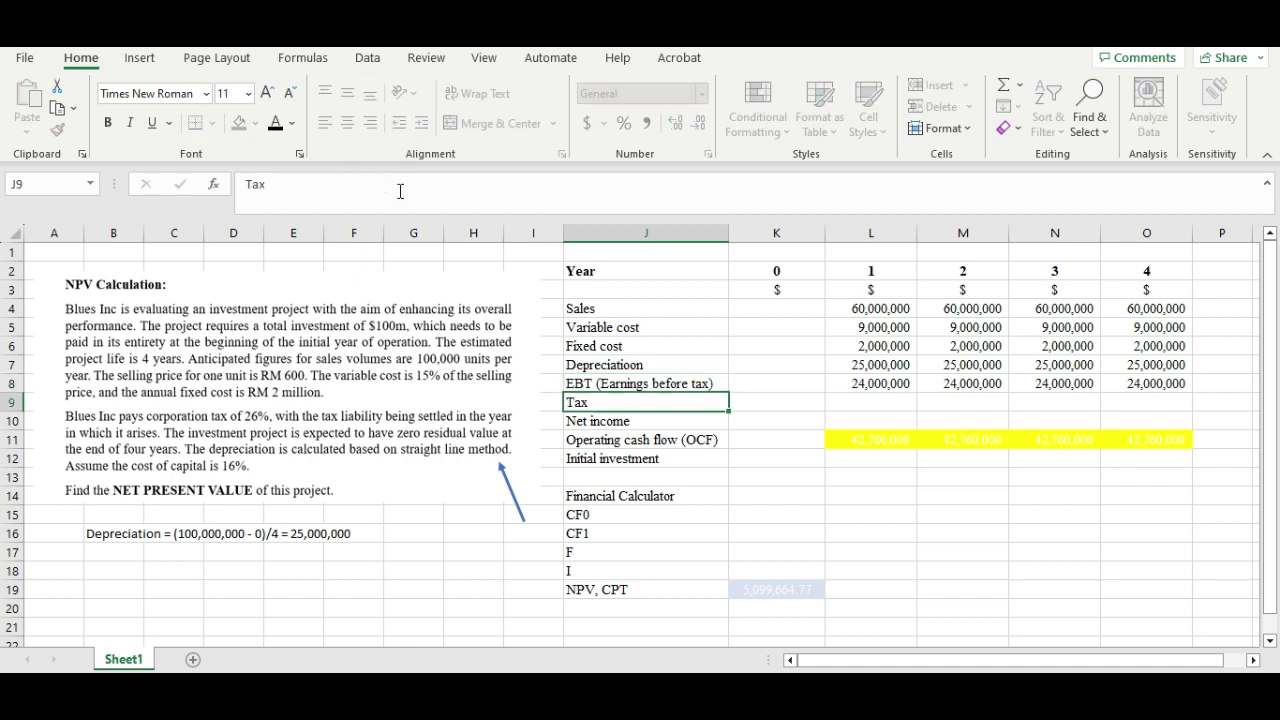
Step: Add the tax rate to the label in J9 so it reads "Tax (26%)"
left_click(885, 403)
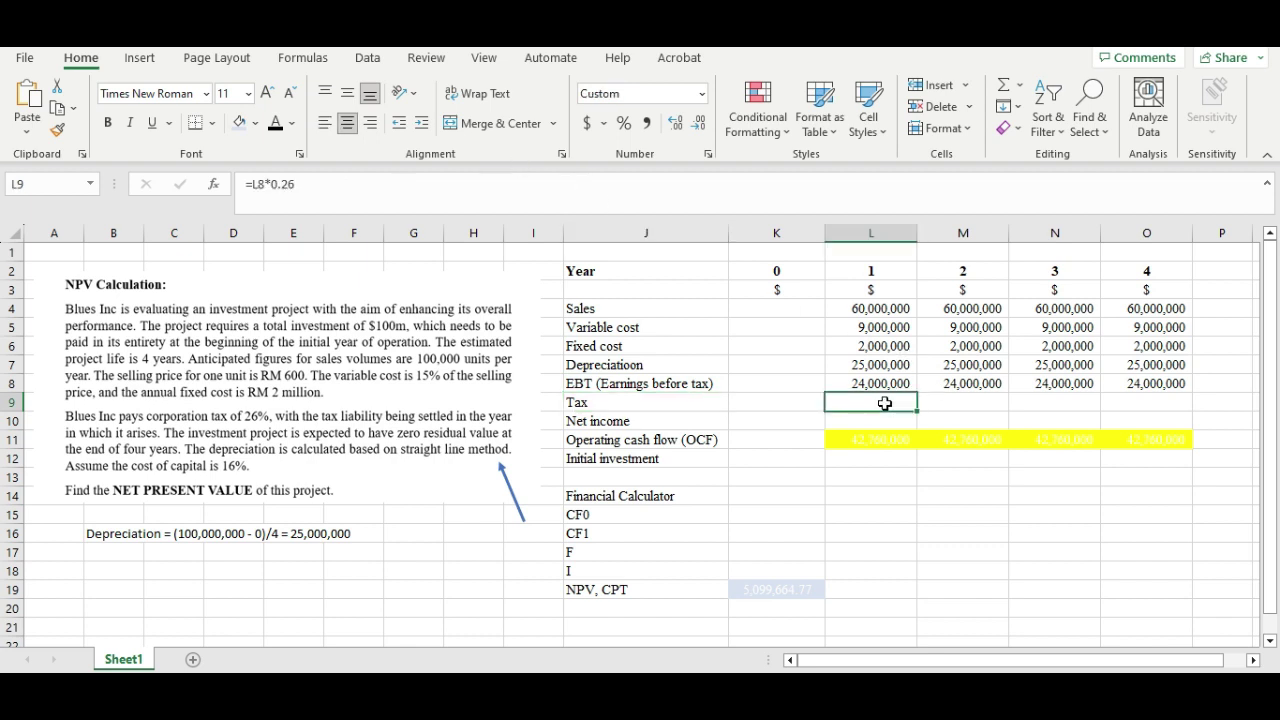
left_click(648, 402)
left_click(327, 177)
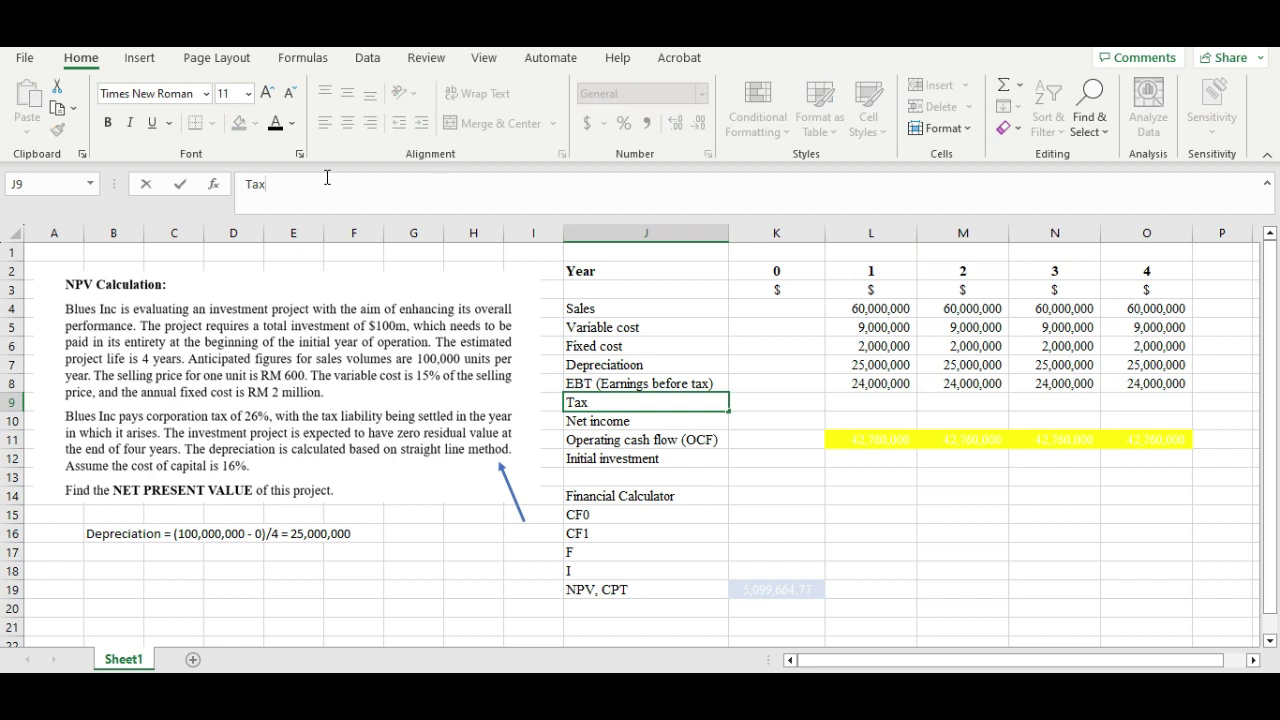
type("(26%)")
key("Return")
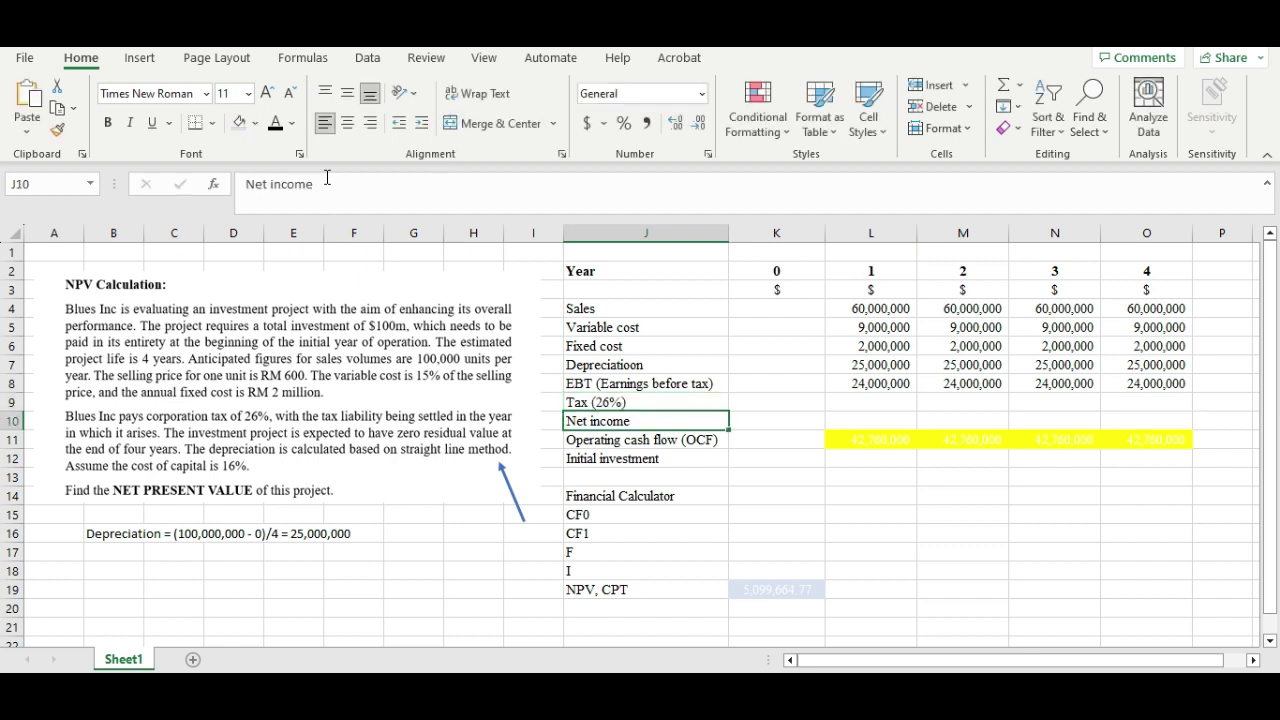
Step: Enter the year 1 tax formula =0.26*L8 in cell L9
key("Up")
key("Right")
key("Right")
type("=")
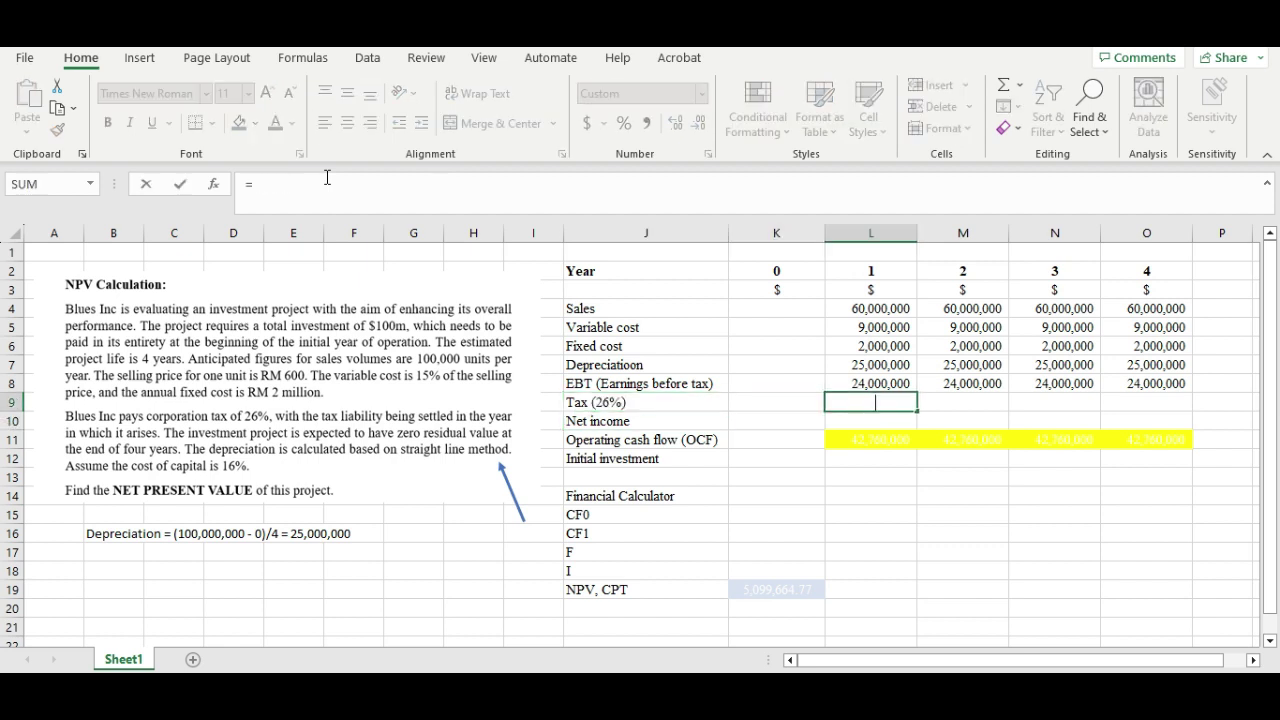
type("-")
type(".26")
type("*L8")
key("Return")
Step: Copy the tax formula from L9 across to O9 and apply the automatic font color to L9:O9
key("Up")
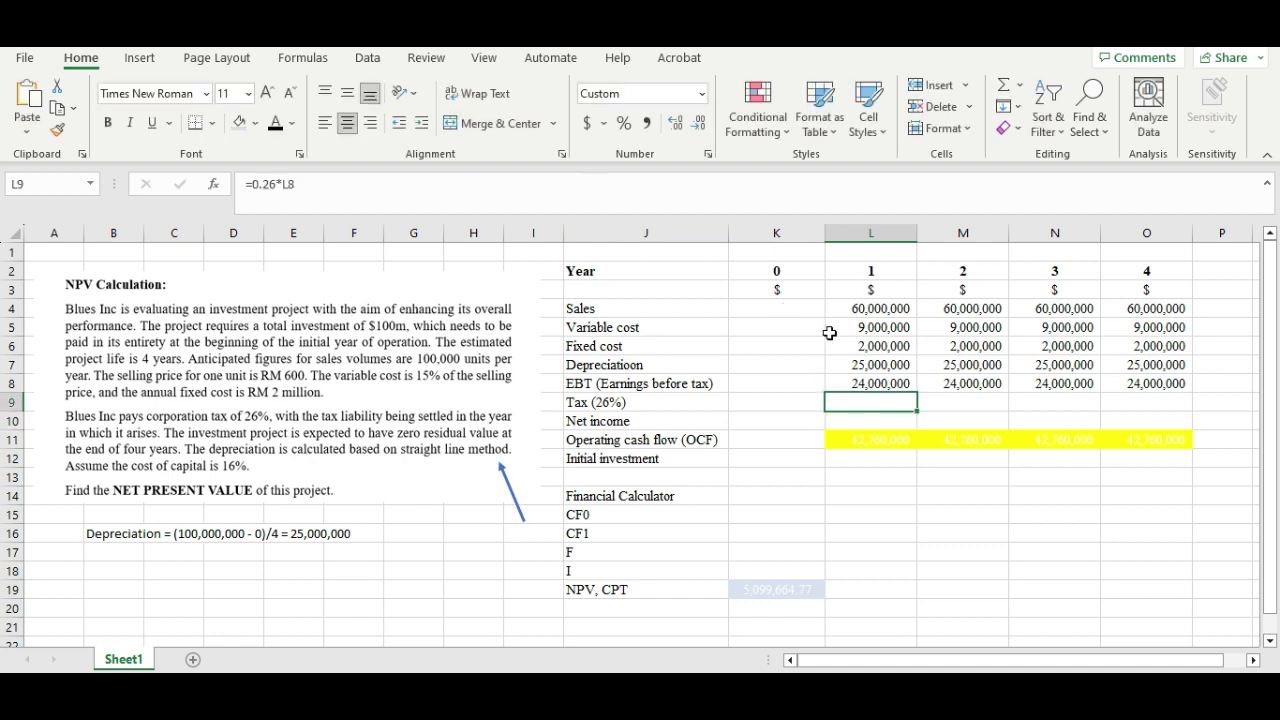
left_click_drag(918, 410, 1190, 411)
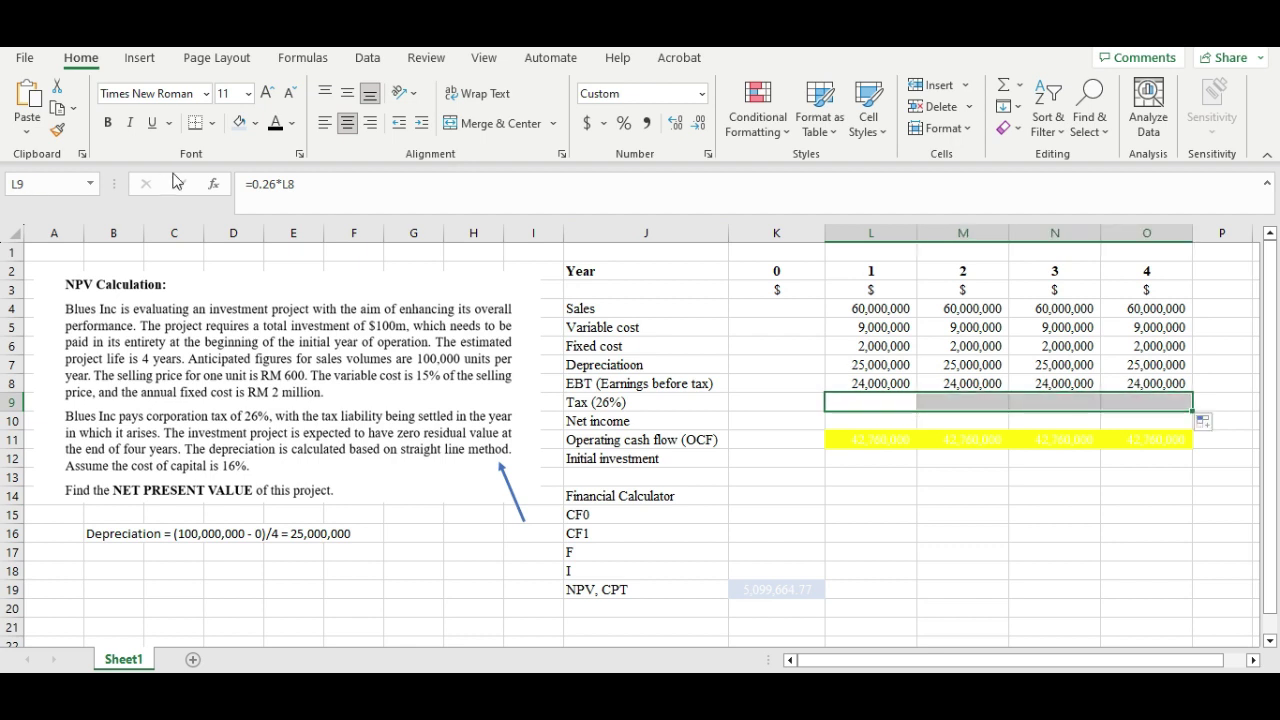
left_click(910, 404)
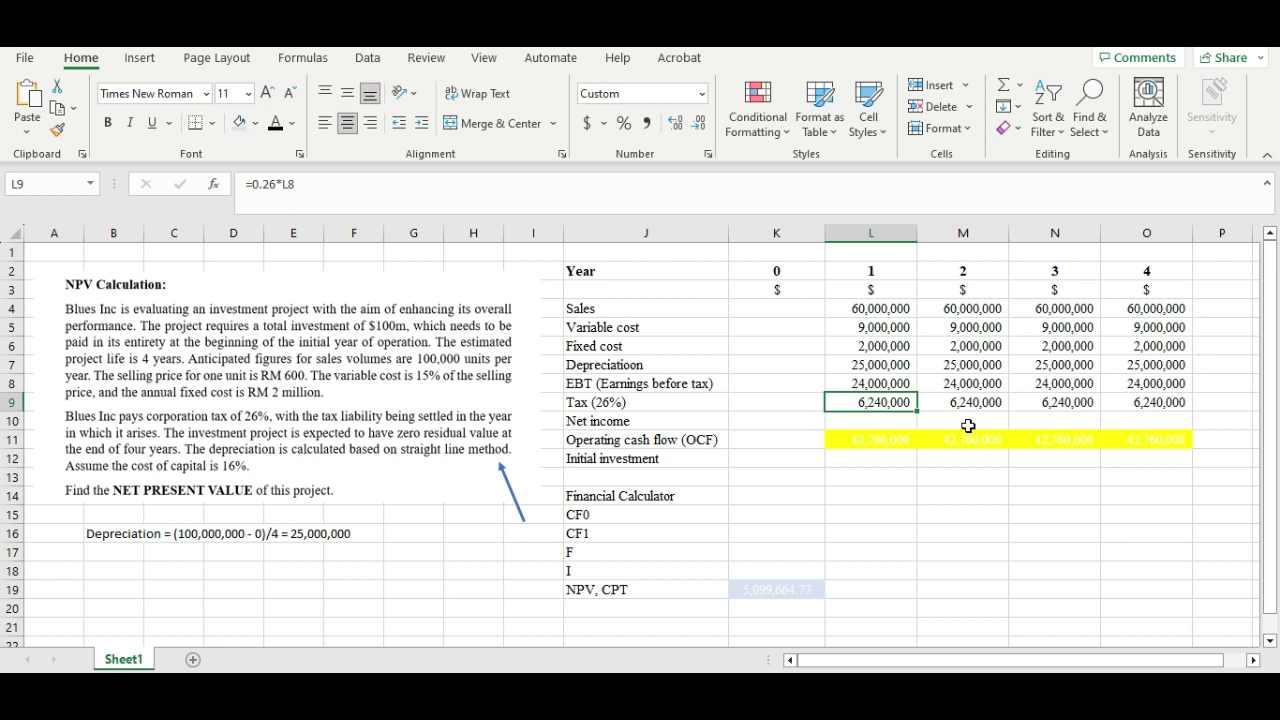
Step: Examine how the year 1 tax formula in L9 uses the earnings before tax
double_click(880, 403)
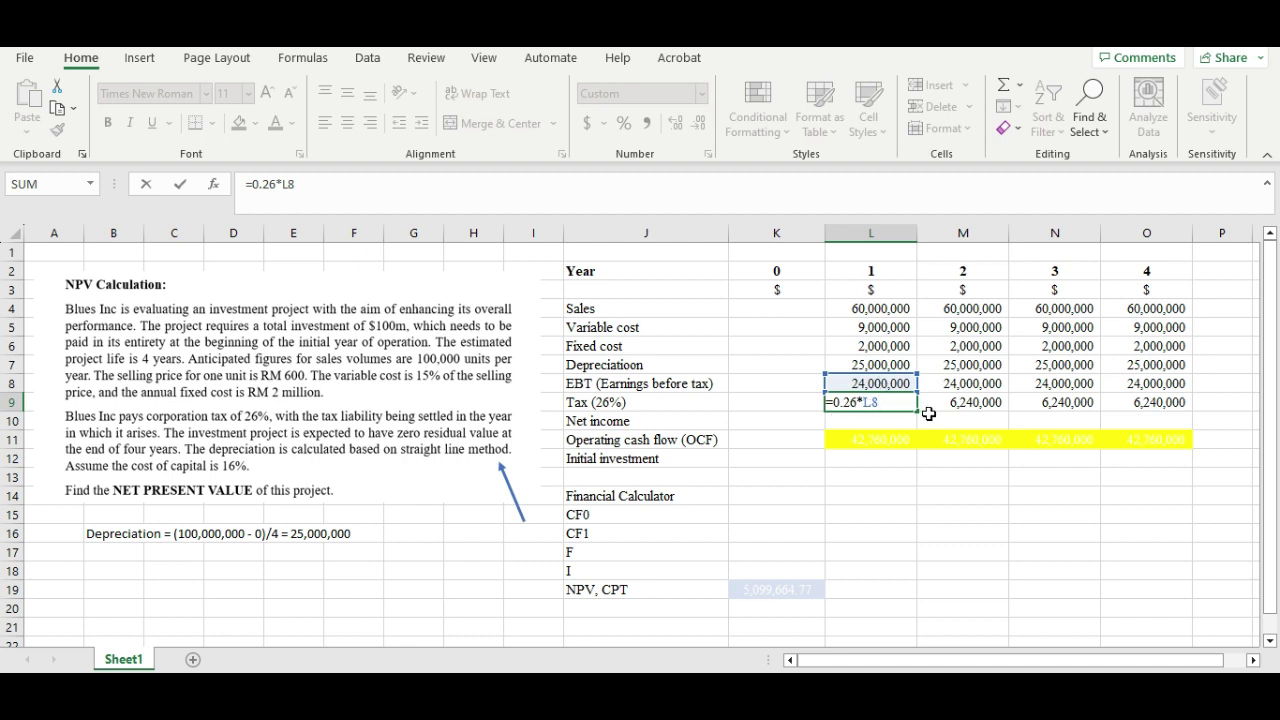
key("ctrl+Return")
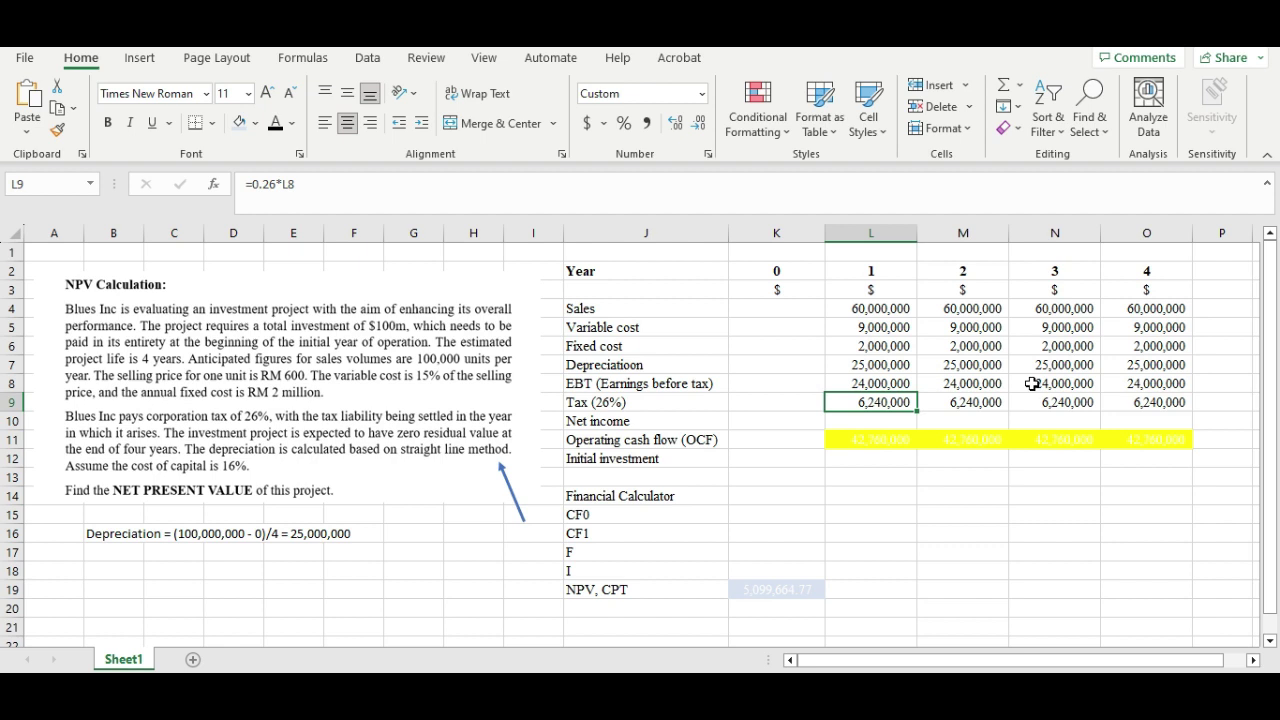
left_click(881, 383)
key("Down")
Step: Apply the automatic font color to the net income formulas in L10:O10
left_click(875, 421)
left_click_drag(1014, 422, 1123, 421)
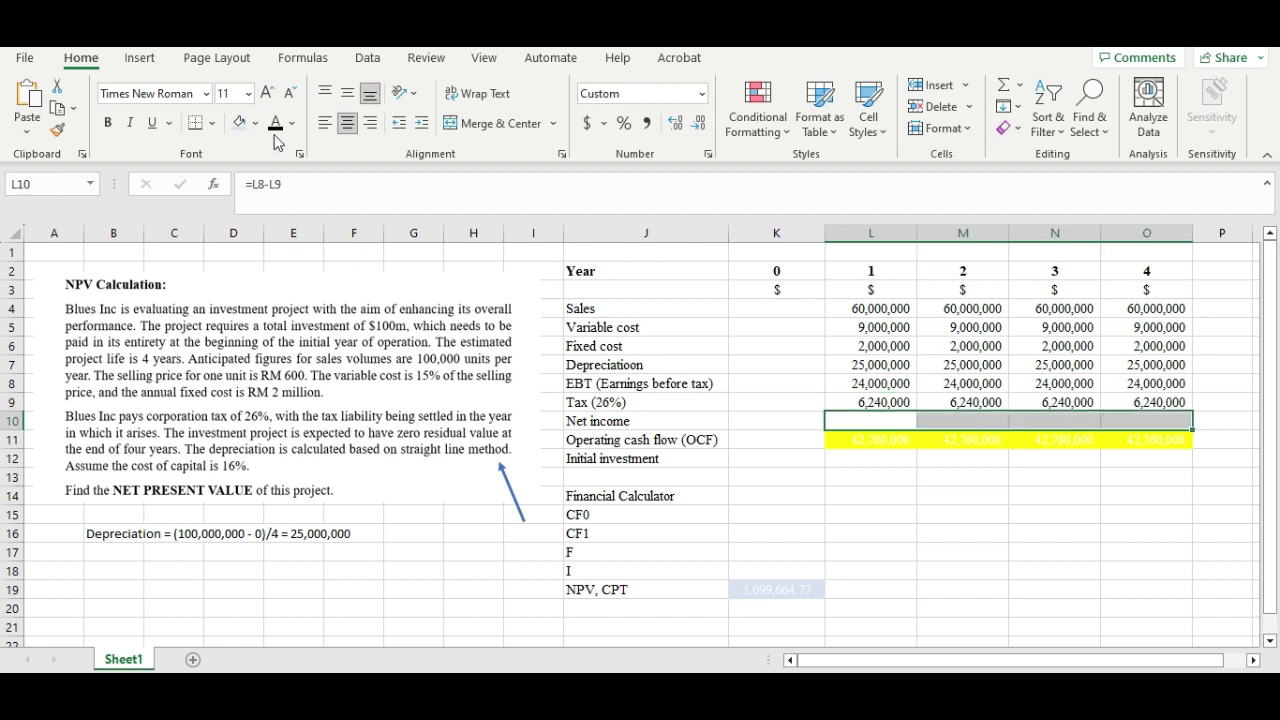
key("ctrl+r")
left_click(884, 500)
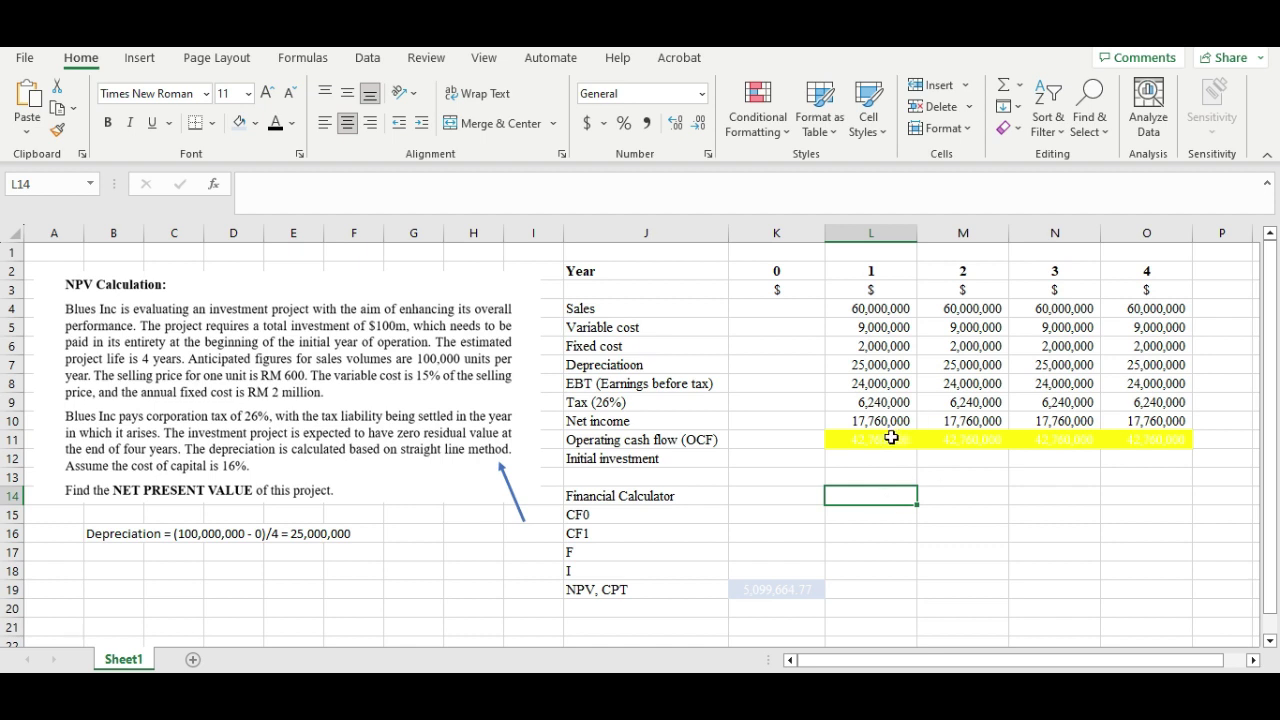
Step: Examine the operating cash flow, net income and depreciation labels in column J
left_click(631, 440)
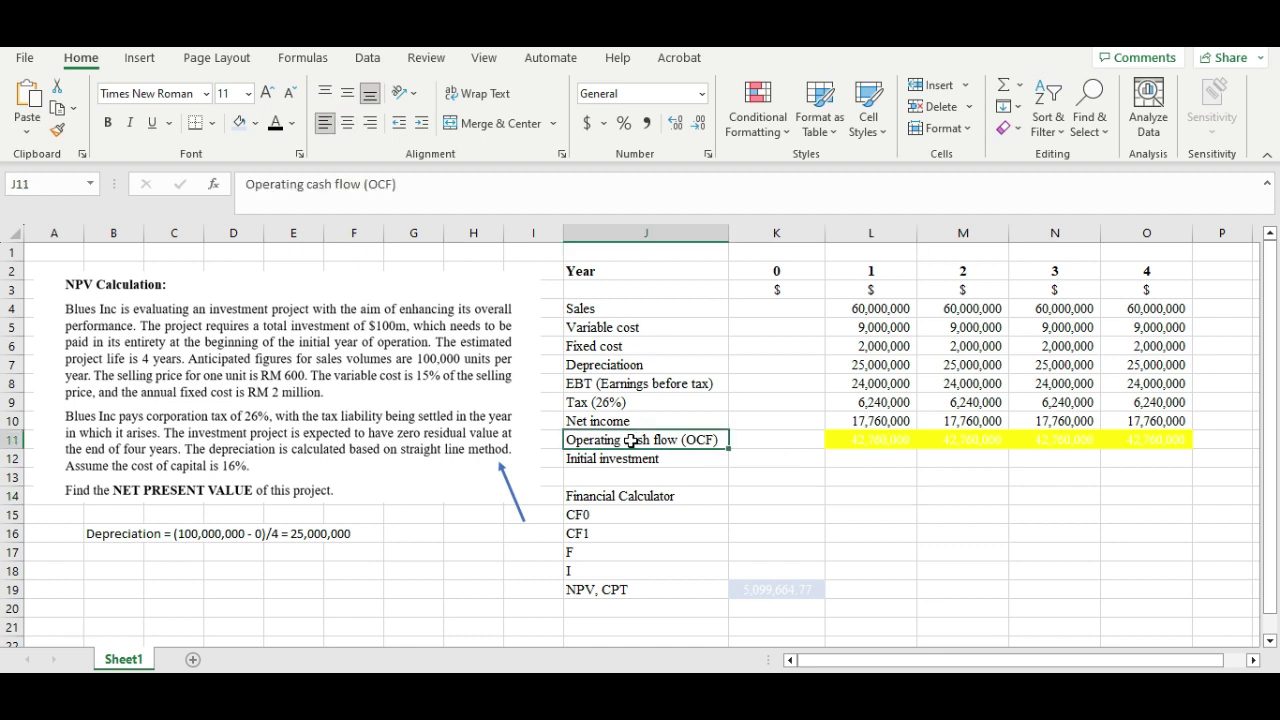
left_click(632, 421)
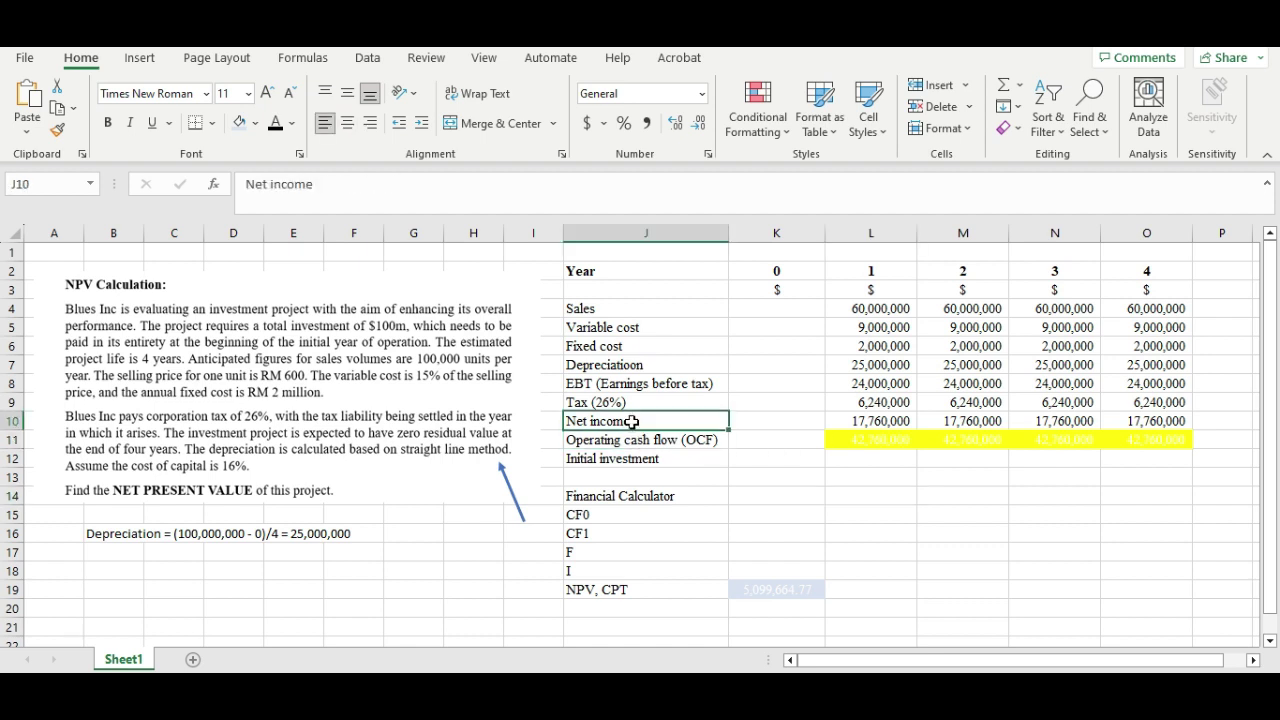
left_click(612, 359)
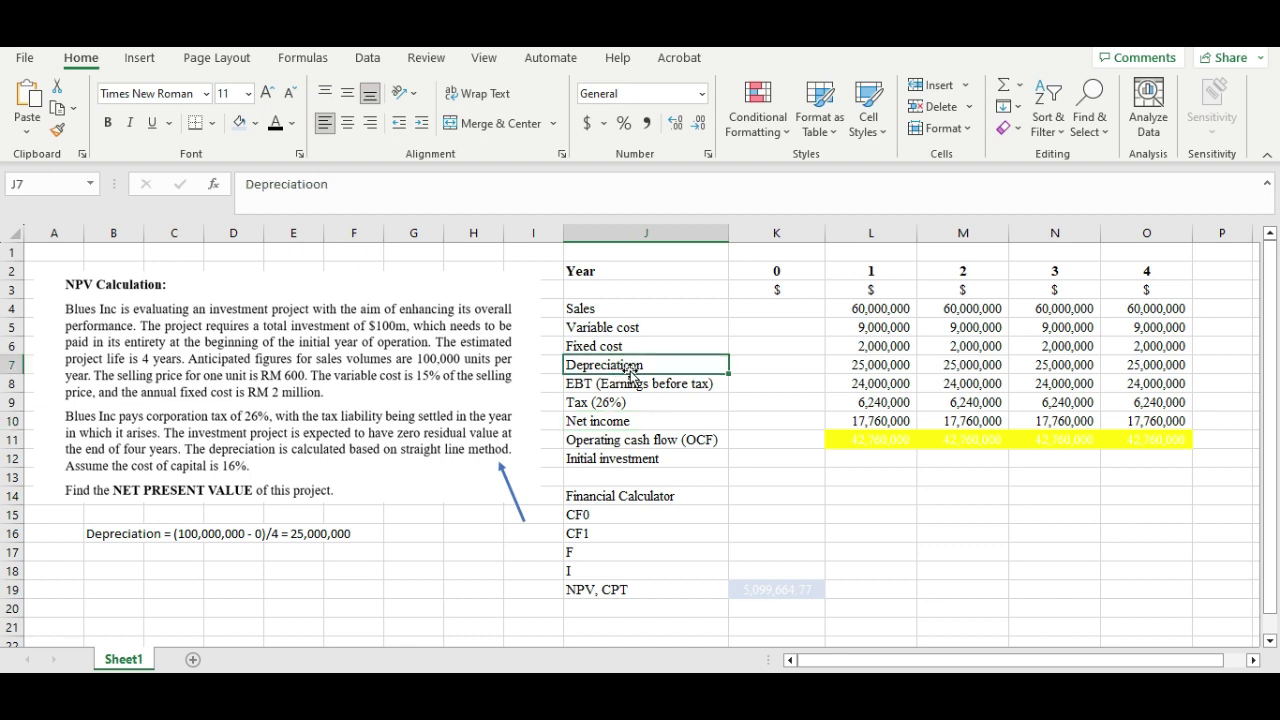
Step: Check the year 1 net income formula in L10 and apply the light blue fill to L10 and the depreciation in L7
double_click(872, 420)
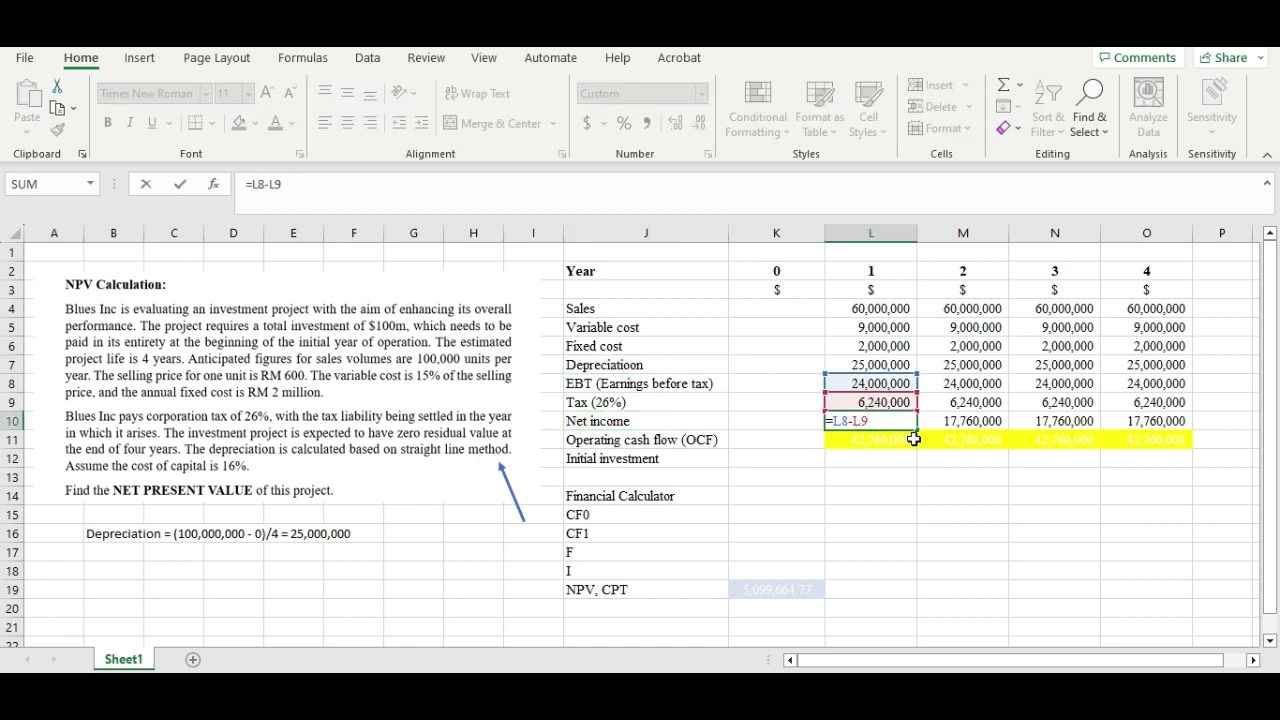
key("Return")
key("Up")
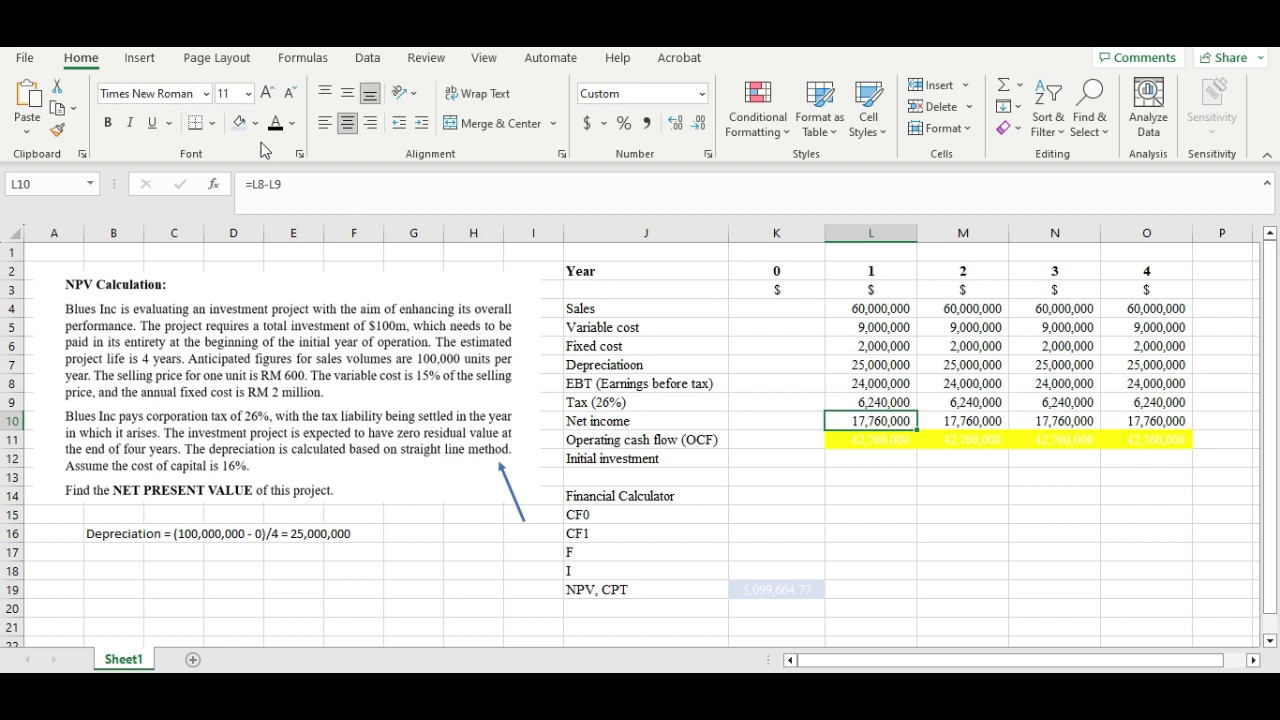
left_click(239, 122)
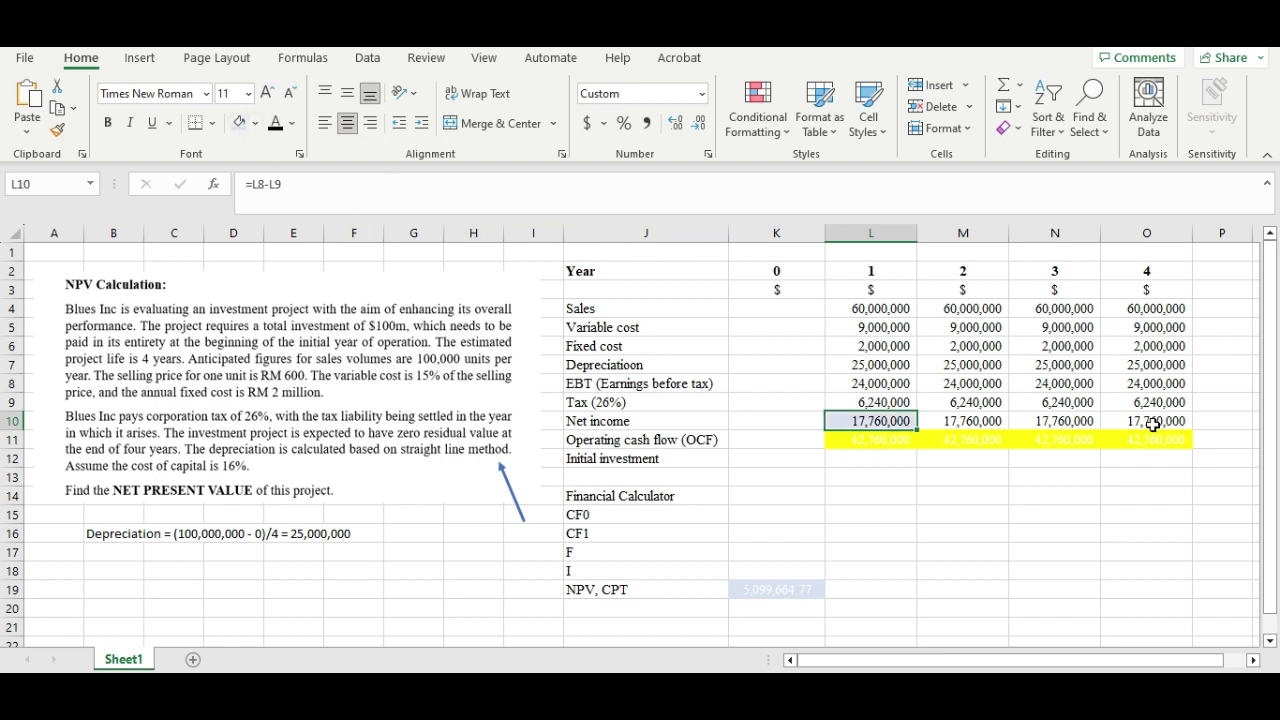
left_click(880, 366)
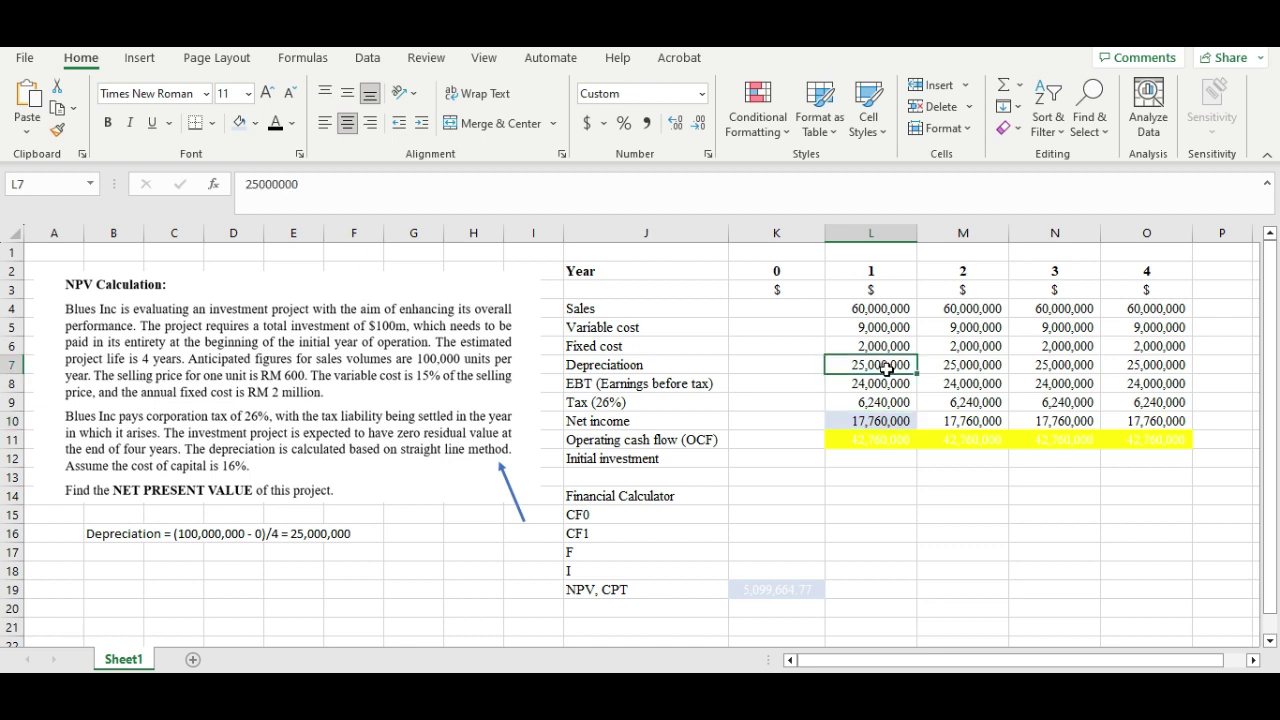
left_click(239, 122)
left_click(962, 420)
Step: Apply the automatic font color to the operating cash flows in L11:O11 and the initial investment in K12
left_click_drag(866, 440, 1129, 436)
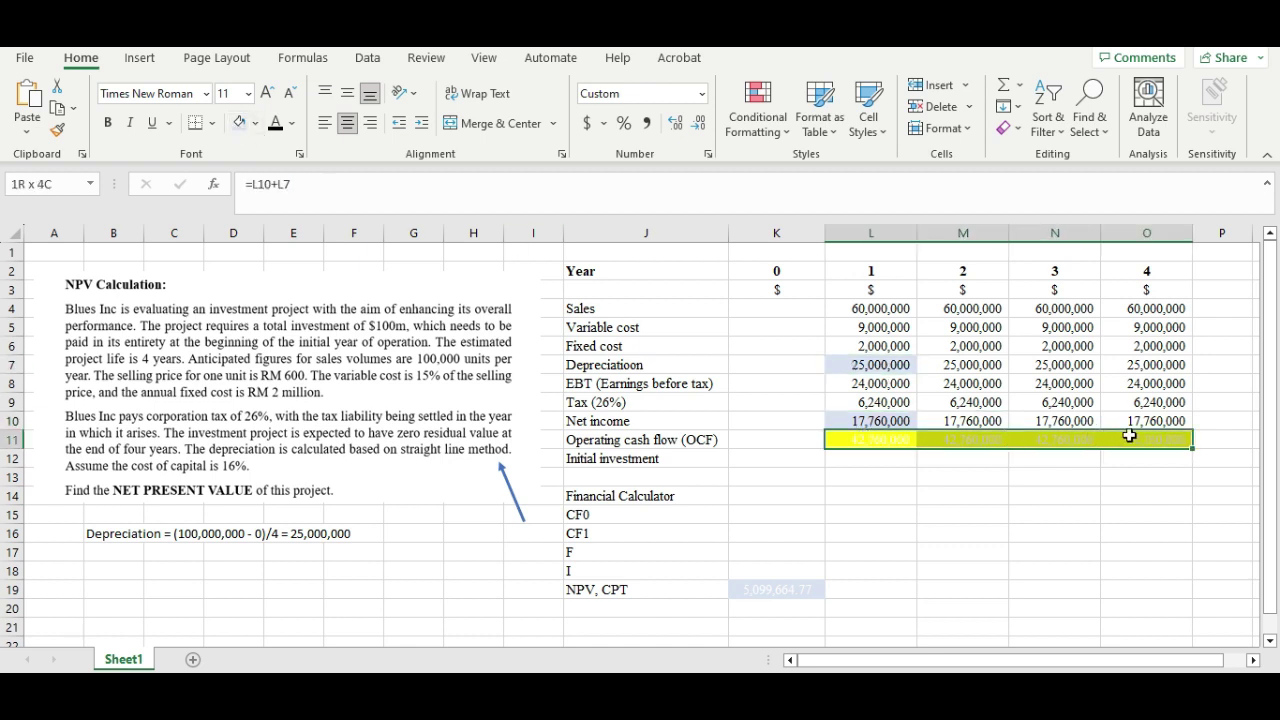
left_click(275, 122)
left_click(895, 485)
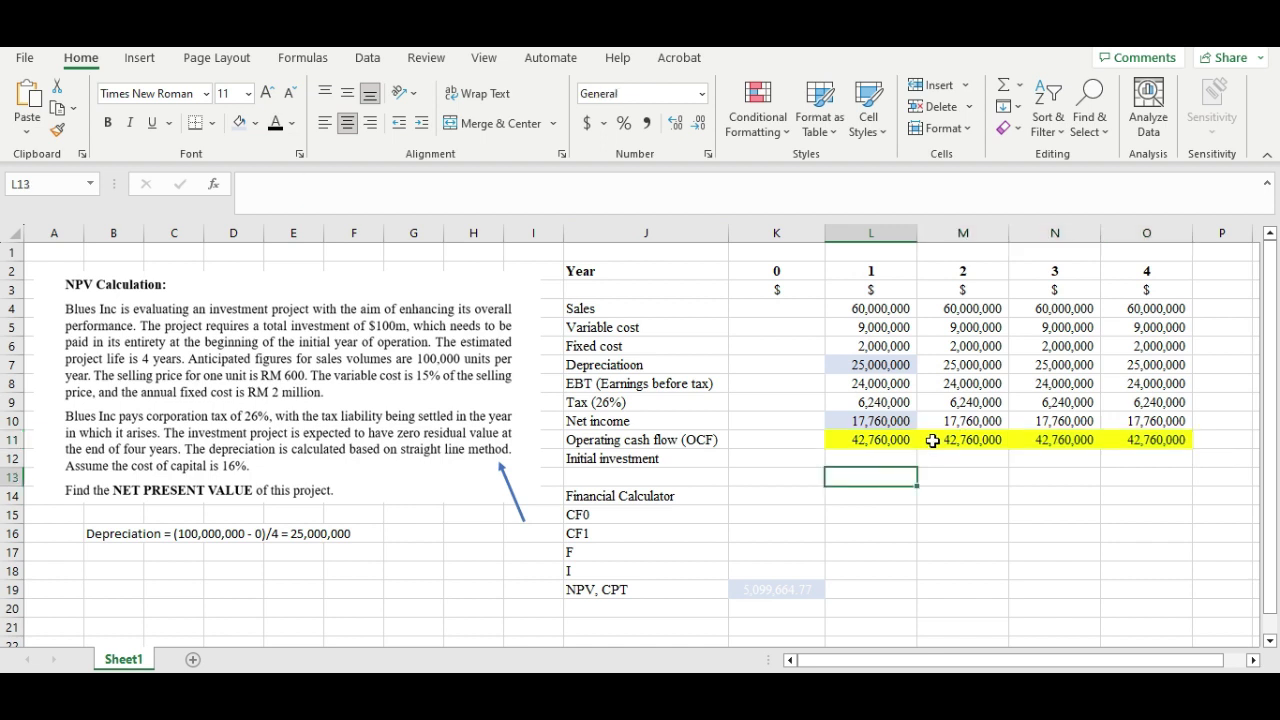
left_click(910, 458)
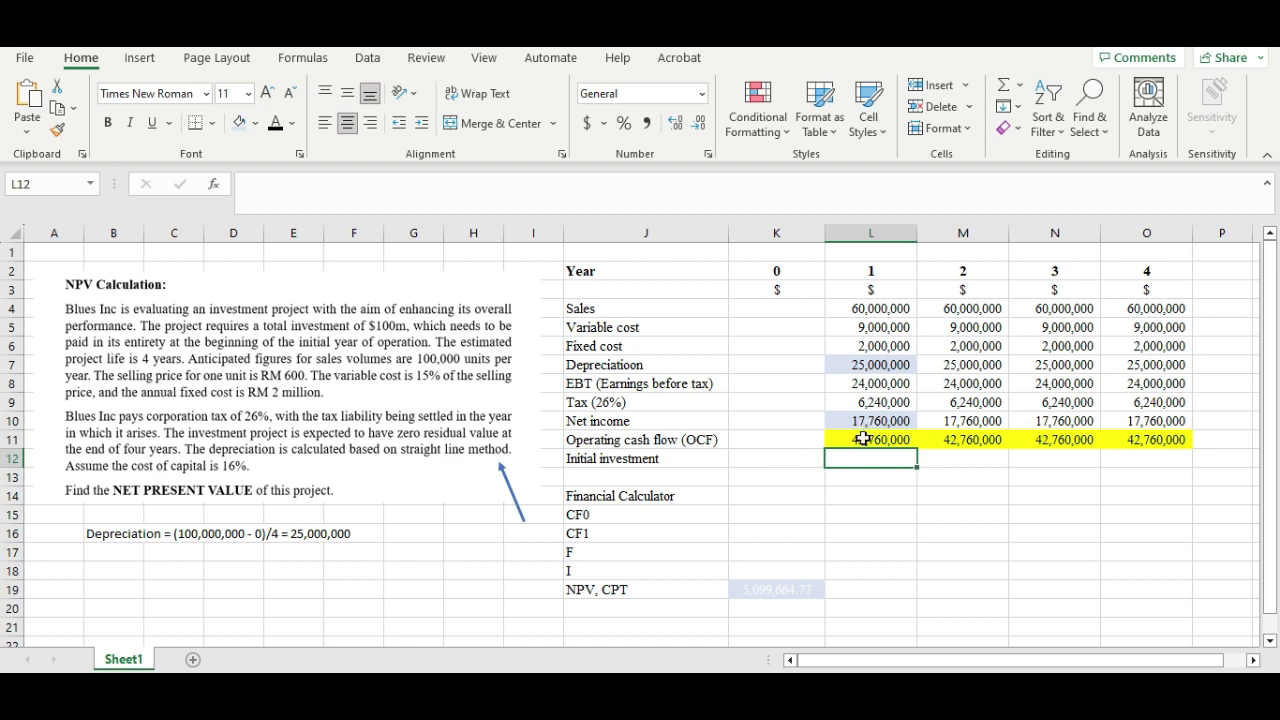
left_click(782, 462)
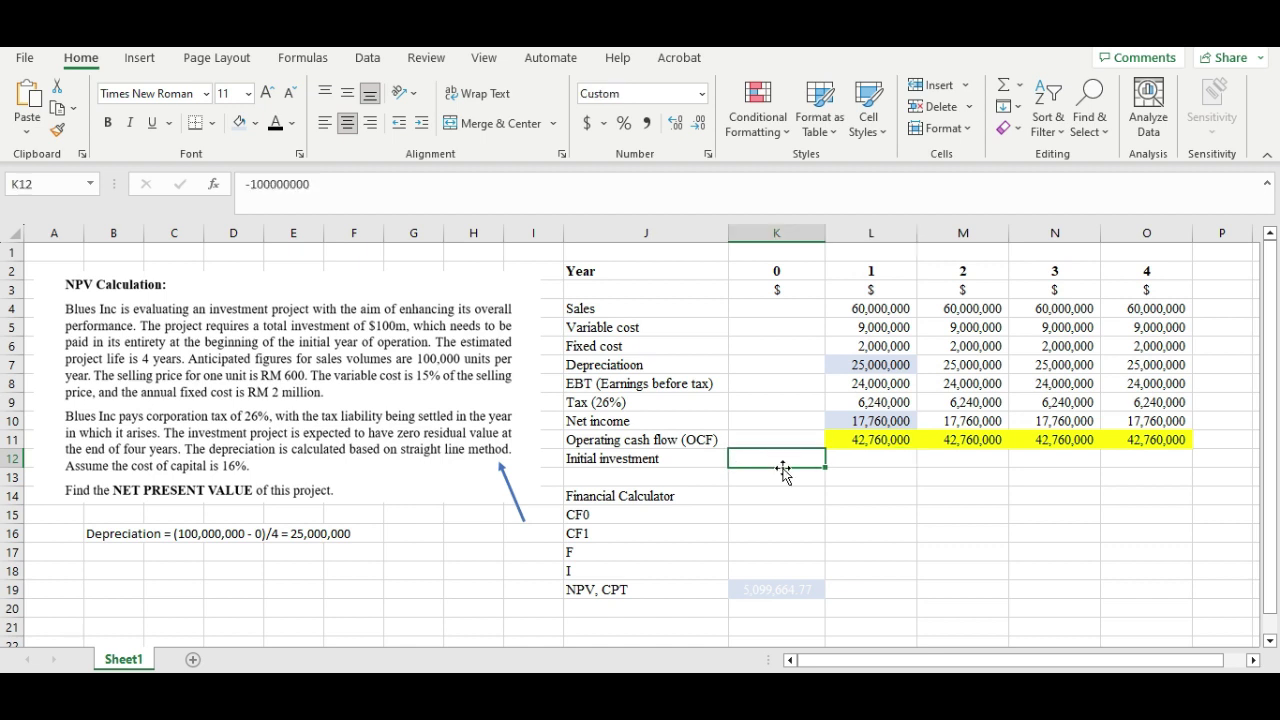
left_click(276, 123)
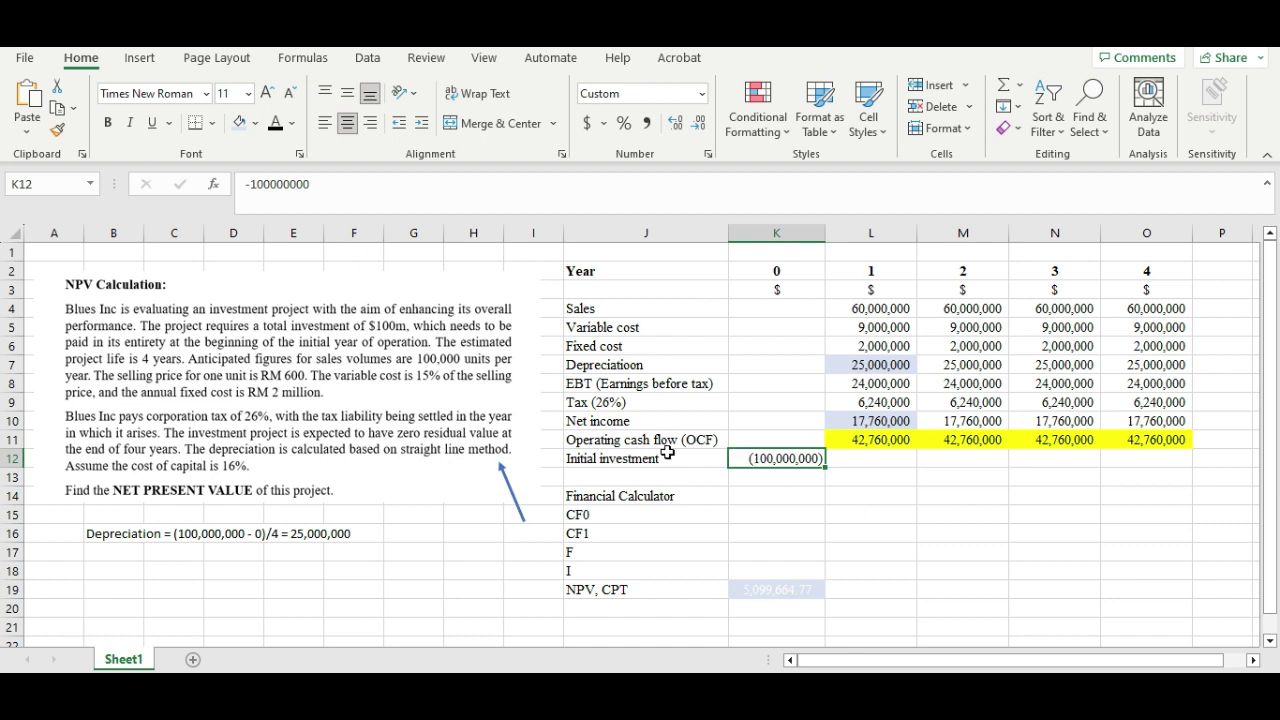
Step: Color the operating cash flow and initial investment figures in K11:O12 red
left_click_drag(620, 289, 1152, 295)
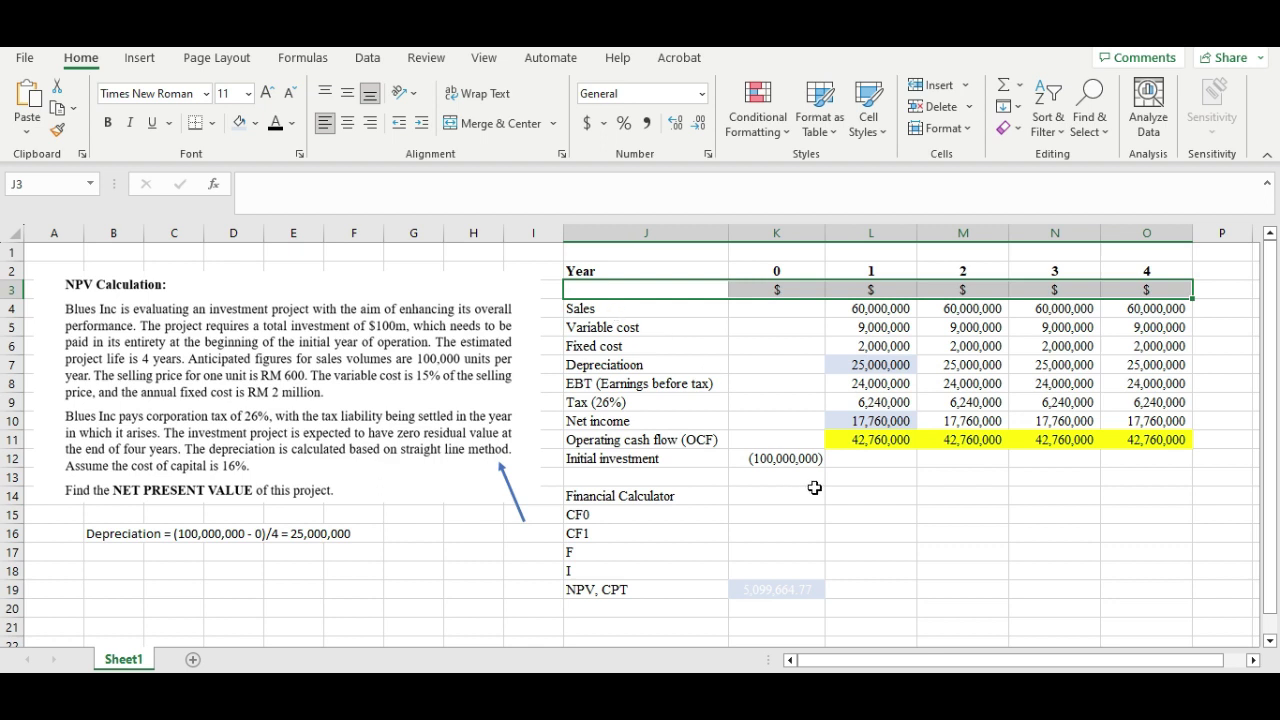
left_click_drag(780, 438, 1140, 458)
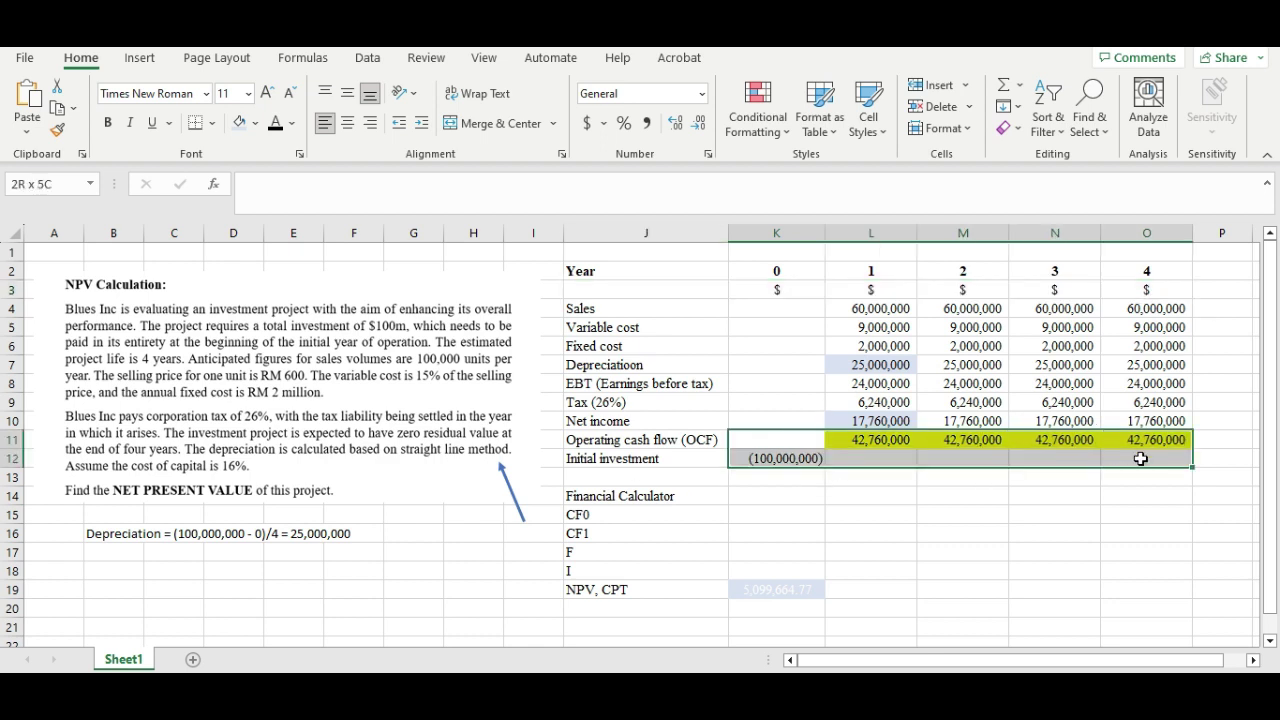
left_click(294, 124)
left_click(293, 331)
left_click(892, 528)
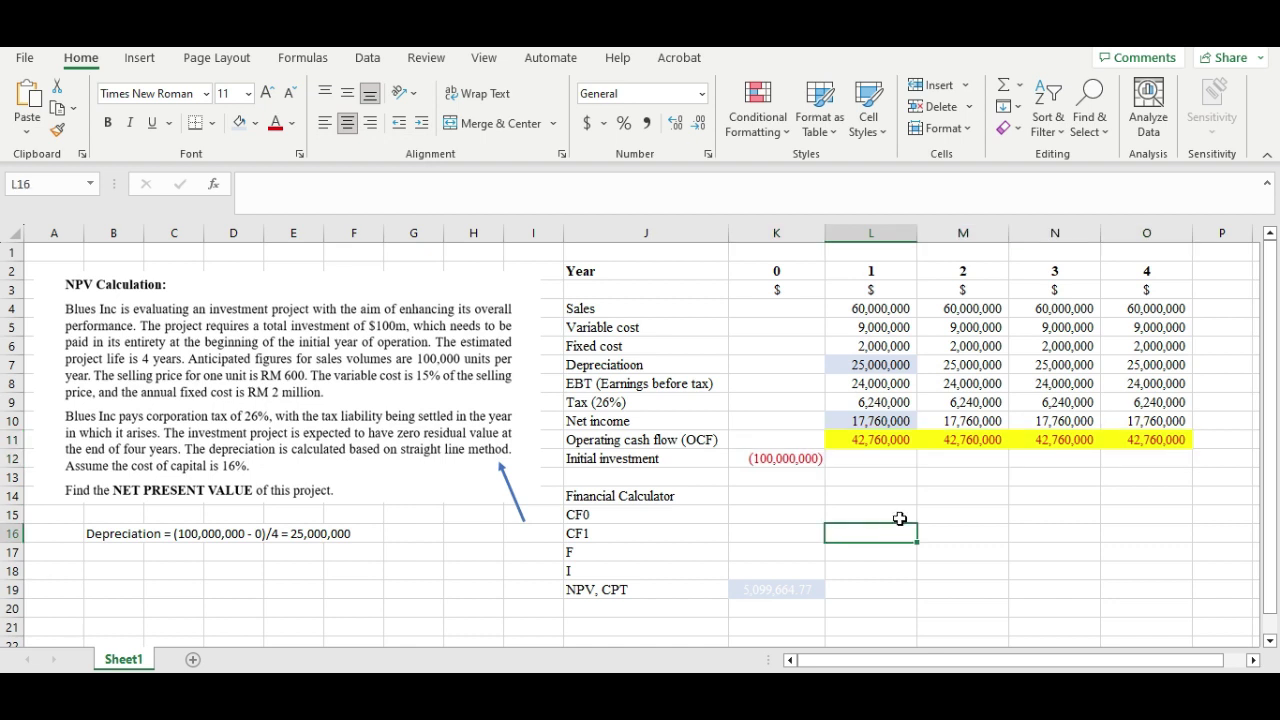
Step: Fill the Financial Calculator heading in J14 with light blue and apply the automatic font color to the CF0 value in K15
left_click(765, 516)
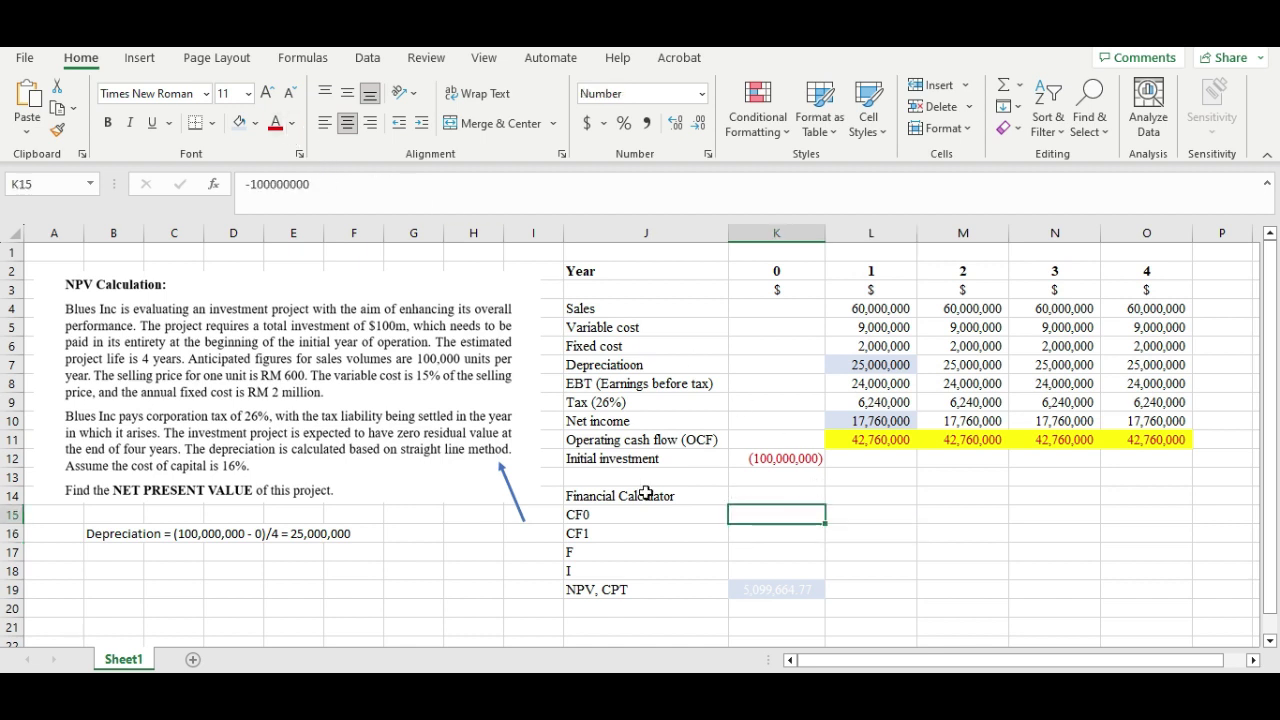
left_click(592, 494)
left_click(240, 122)
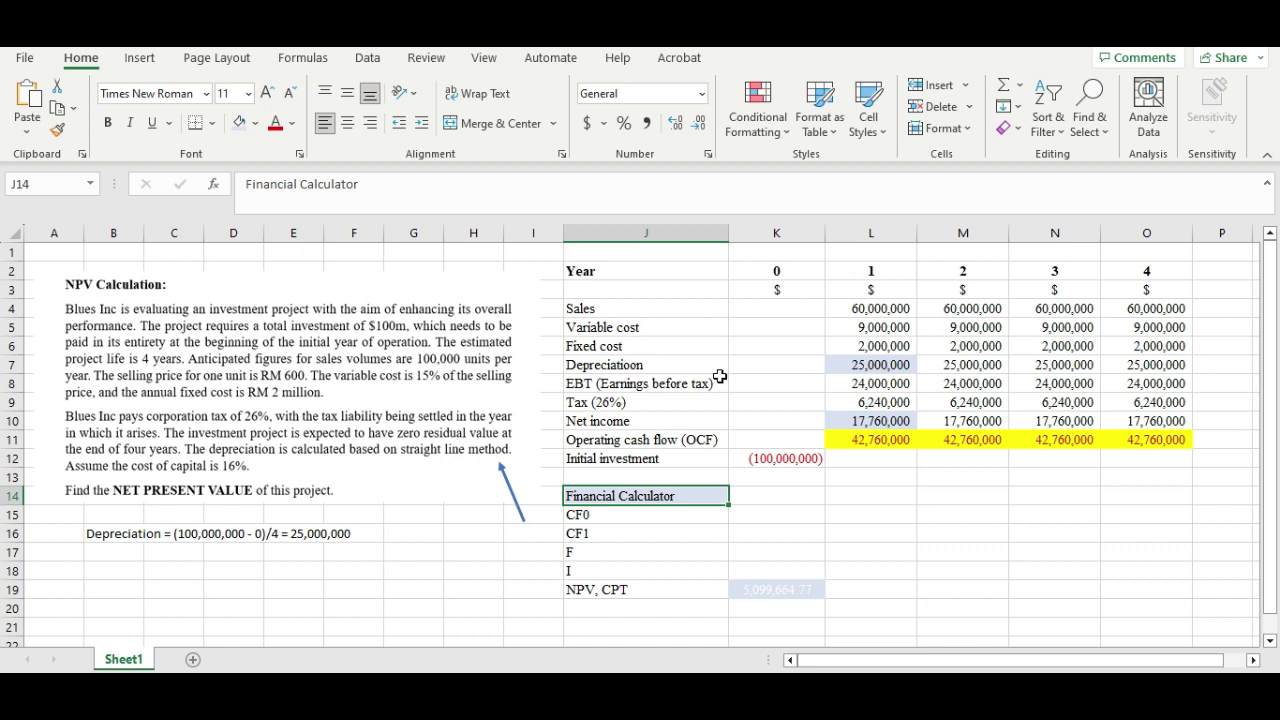
left_click(776, 515)
left_click(291, 123)
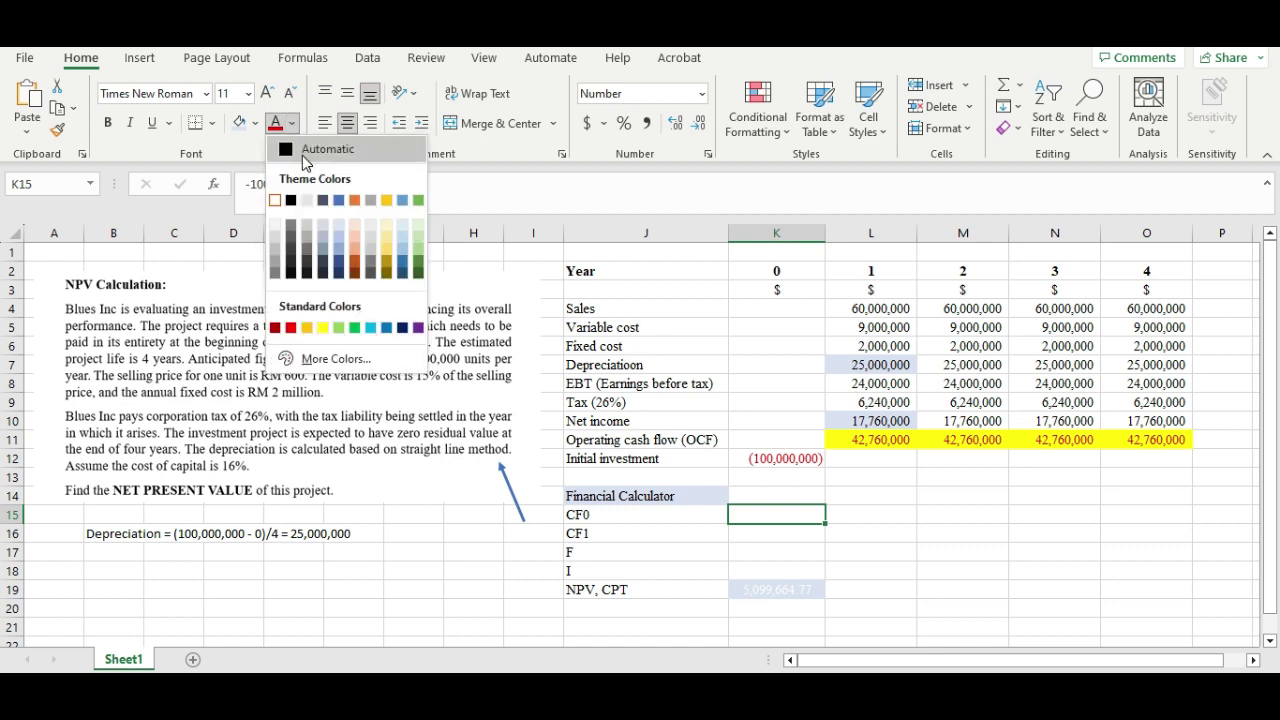
left_click(302, 155)
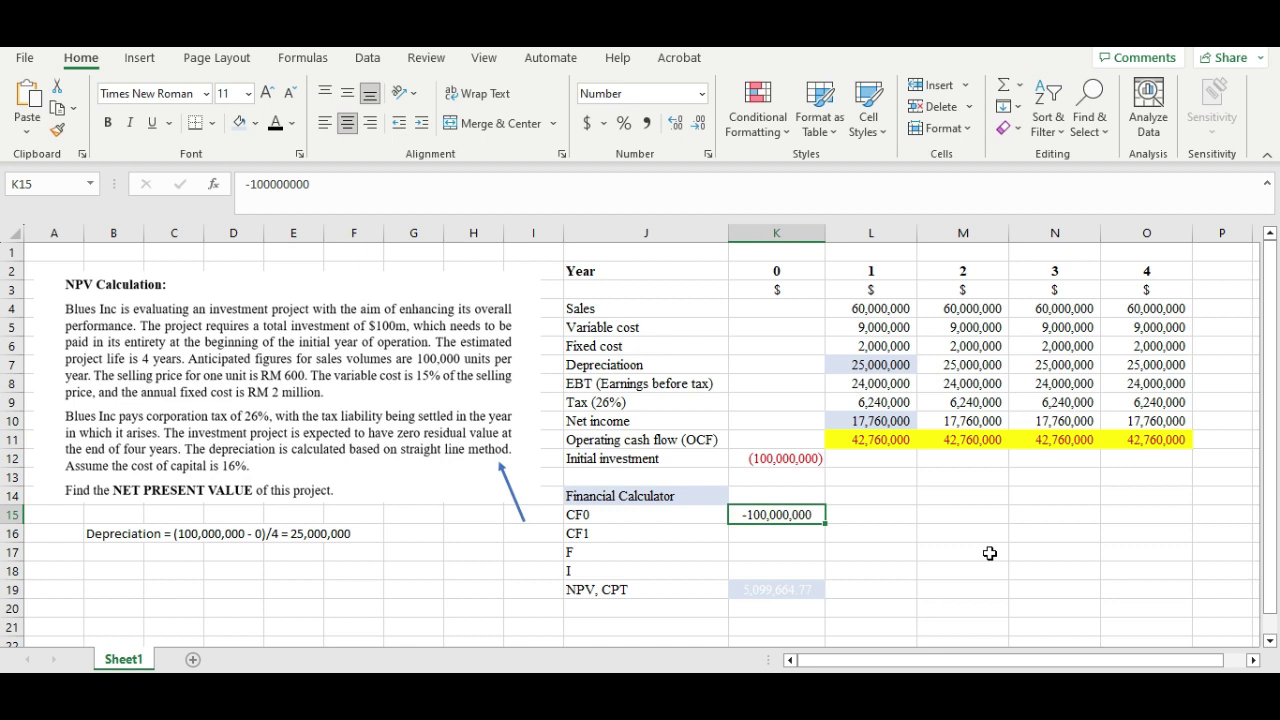
Step: Apply the automatic font color to the CF1 value in K16 and change it to 42,760,000
left_click(660, 530)
left_click(759, 532)
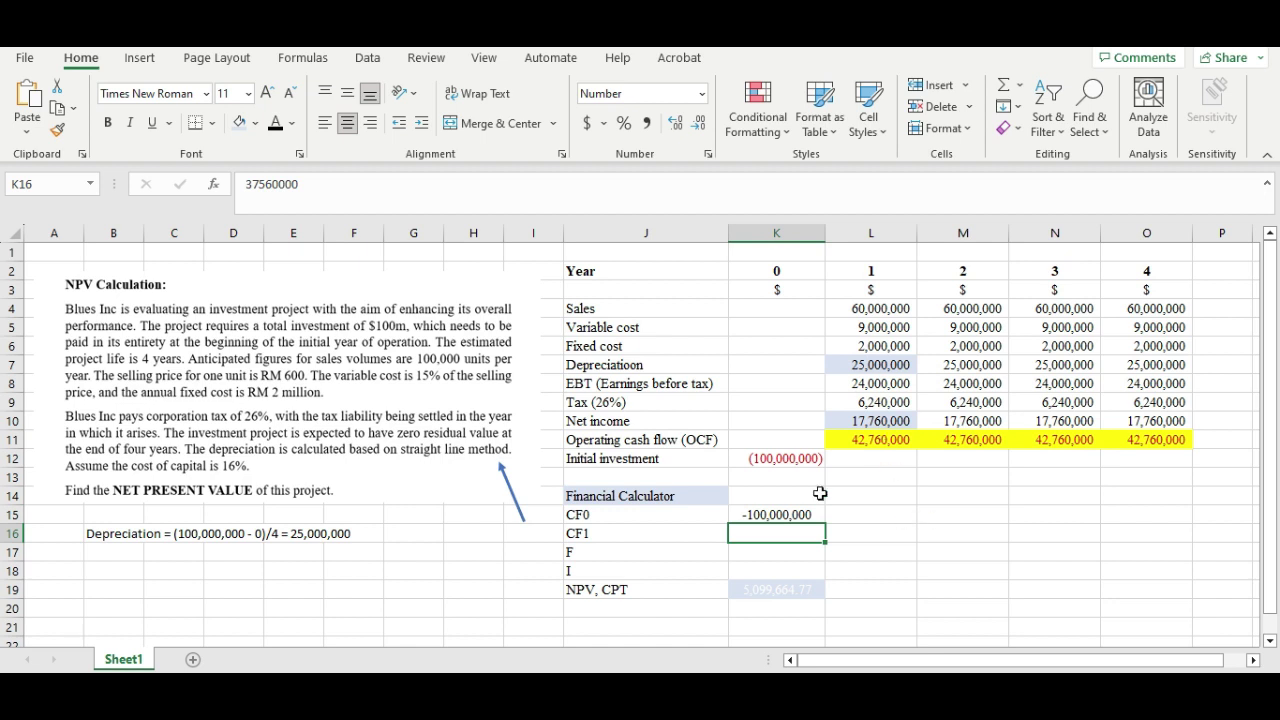
left_click(275, 124)
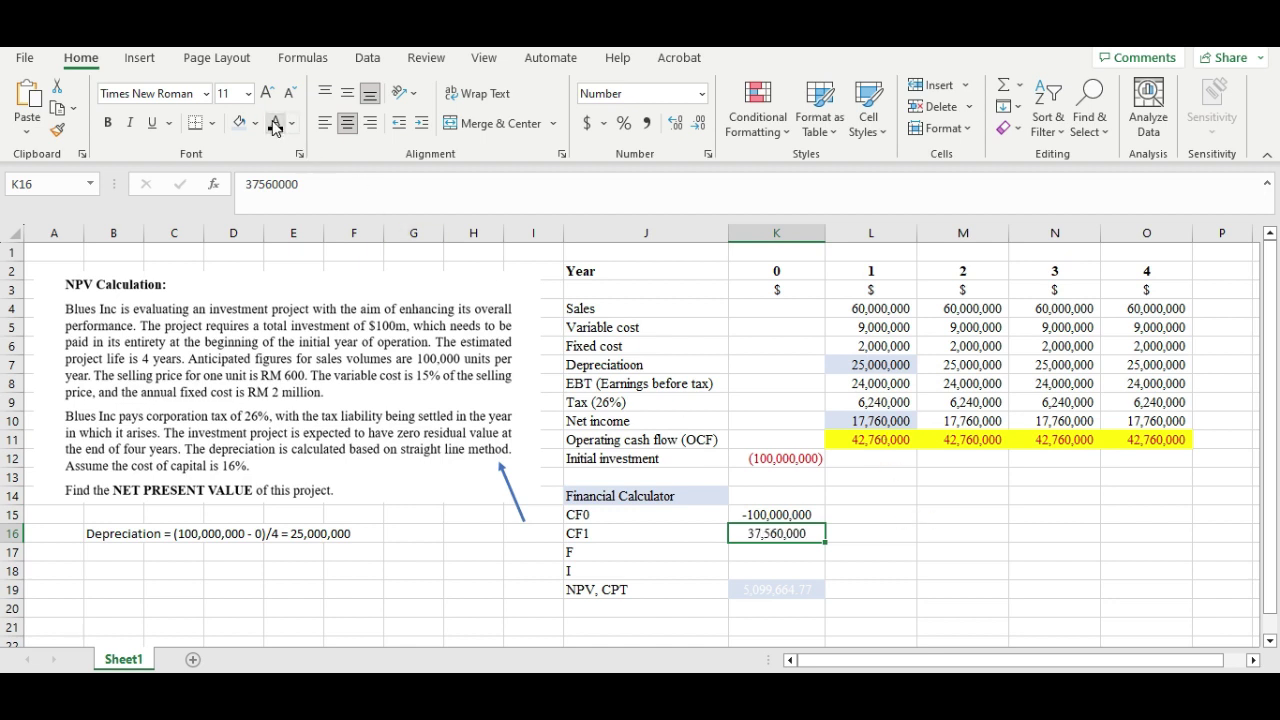
double_click(791, 535)
type("42")
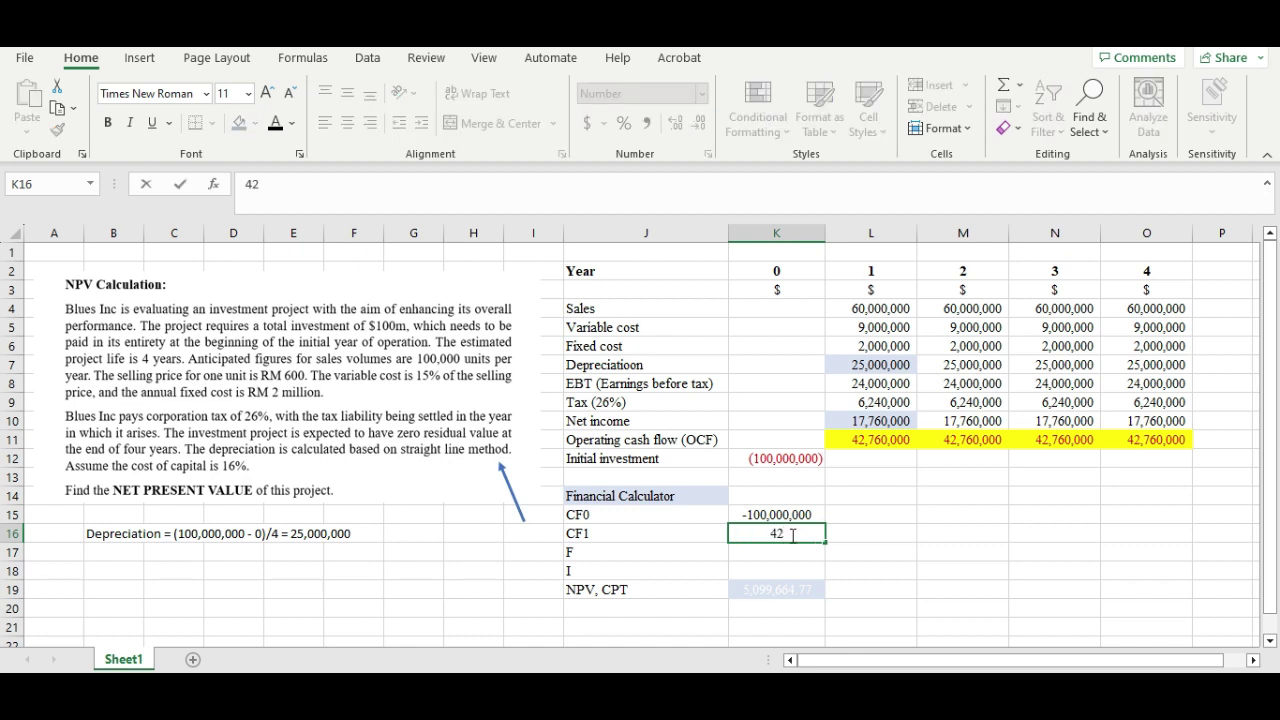
type(",760,000")
key("Return")
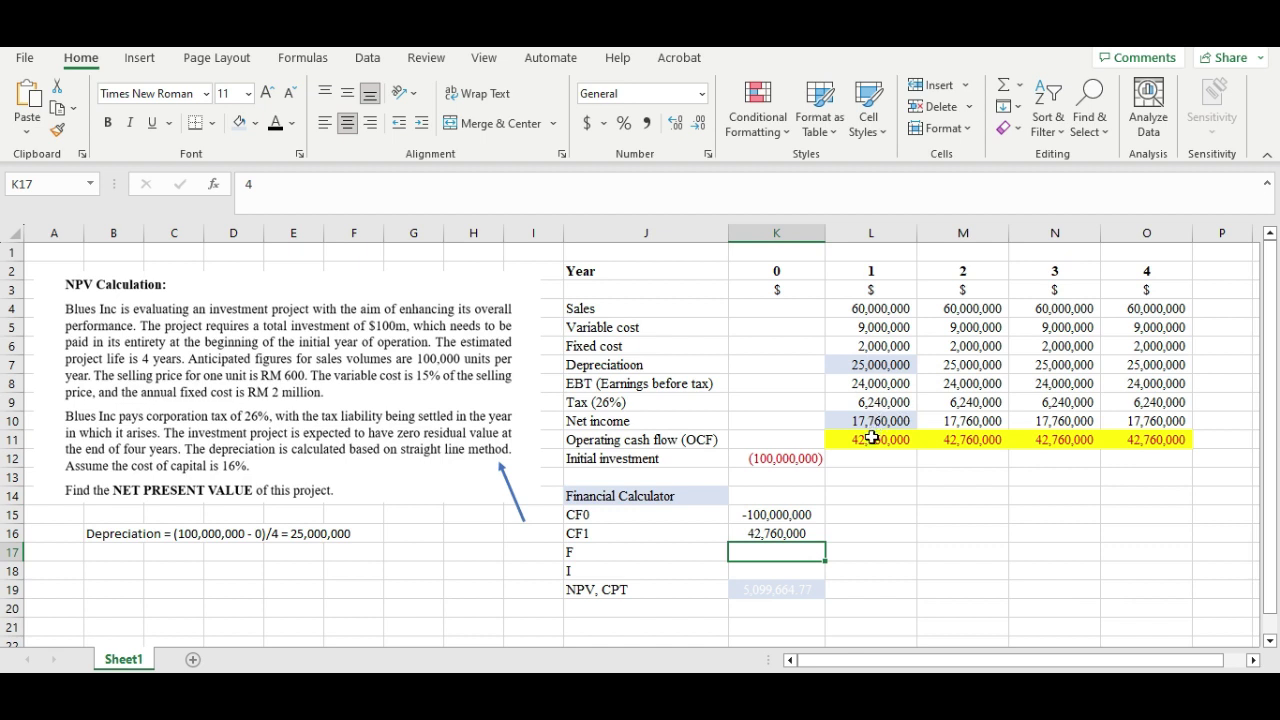
Step: Apply the automatic font color to the F value in K17 and the I value in K18
left_click_drag(873, 440, 1141, 443)
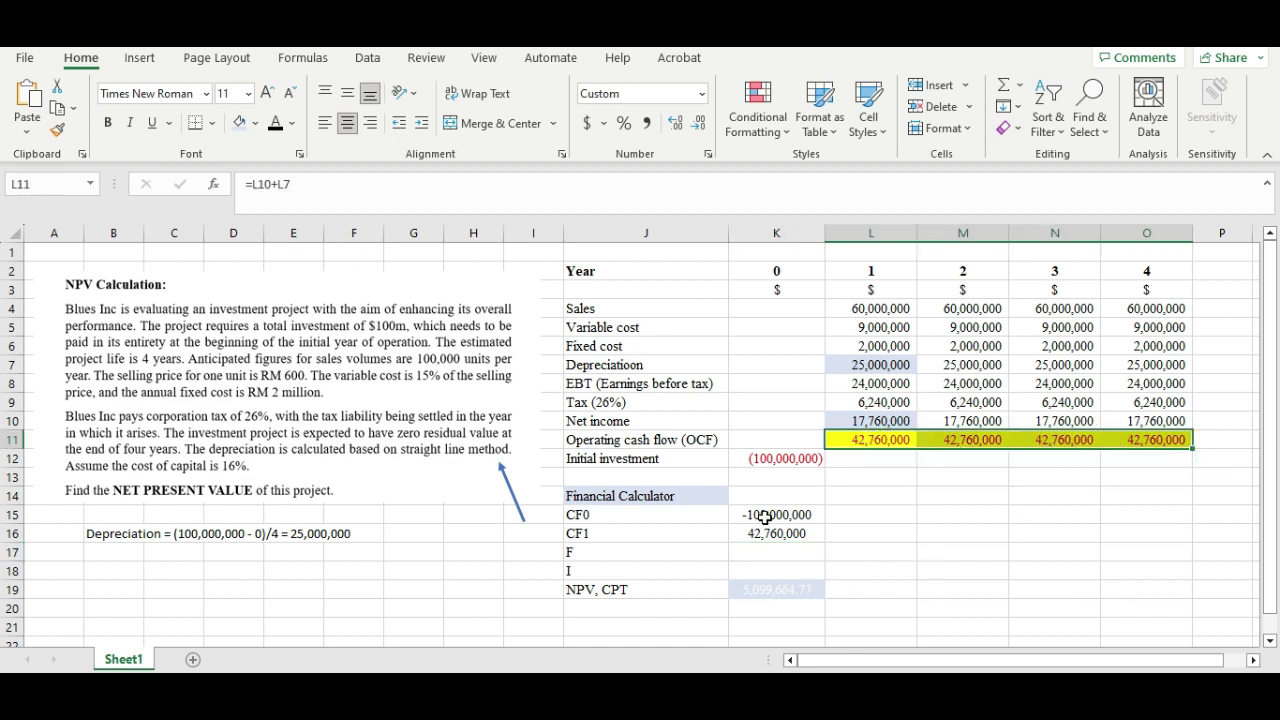
left_click(792, 550)
left_click(606, 560)
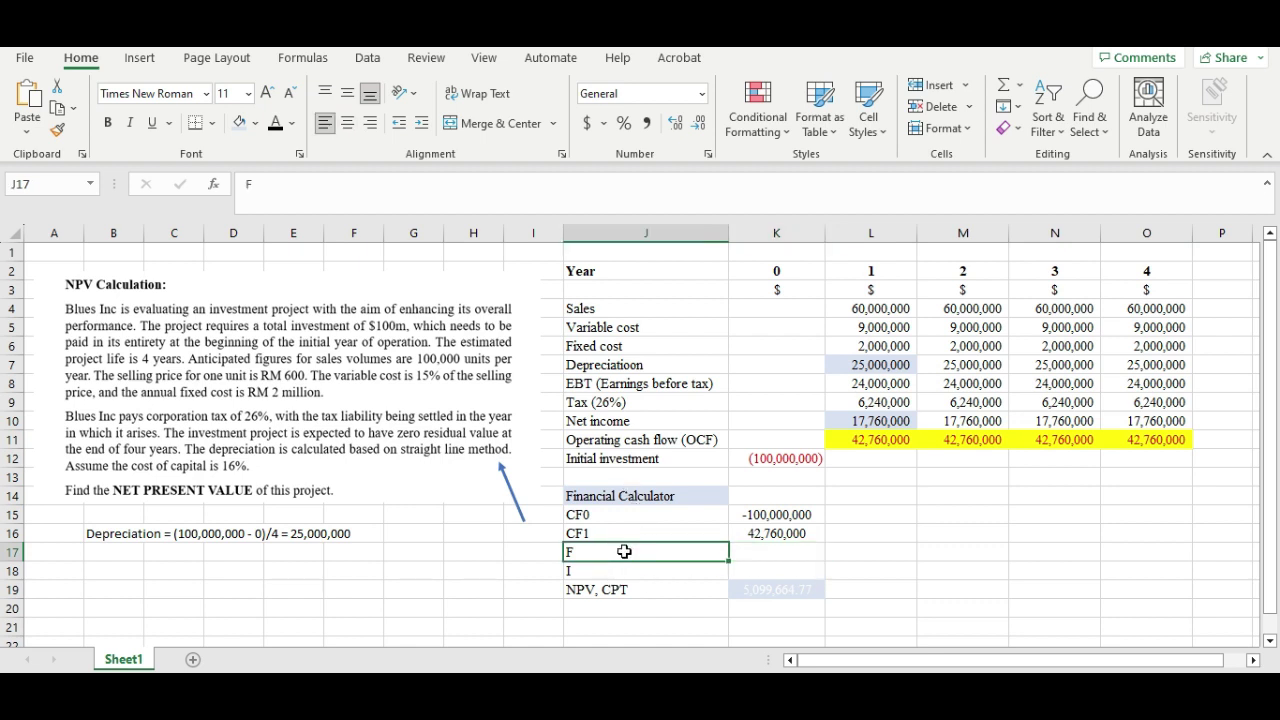
left_click(782, 554)
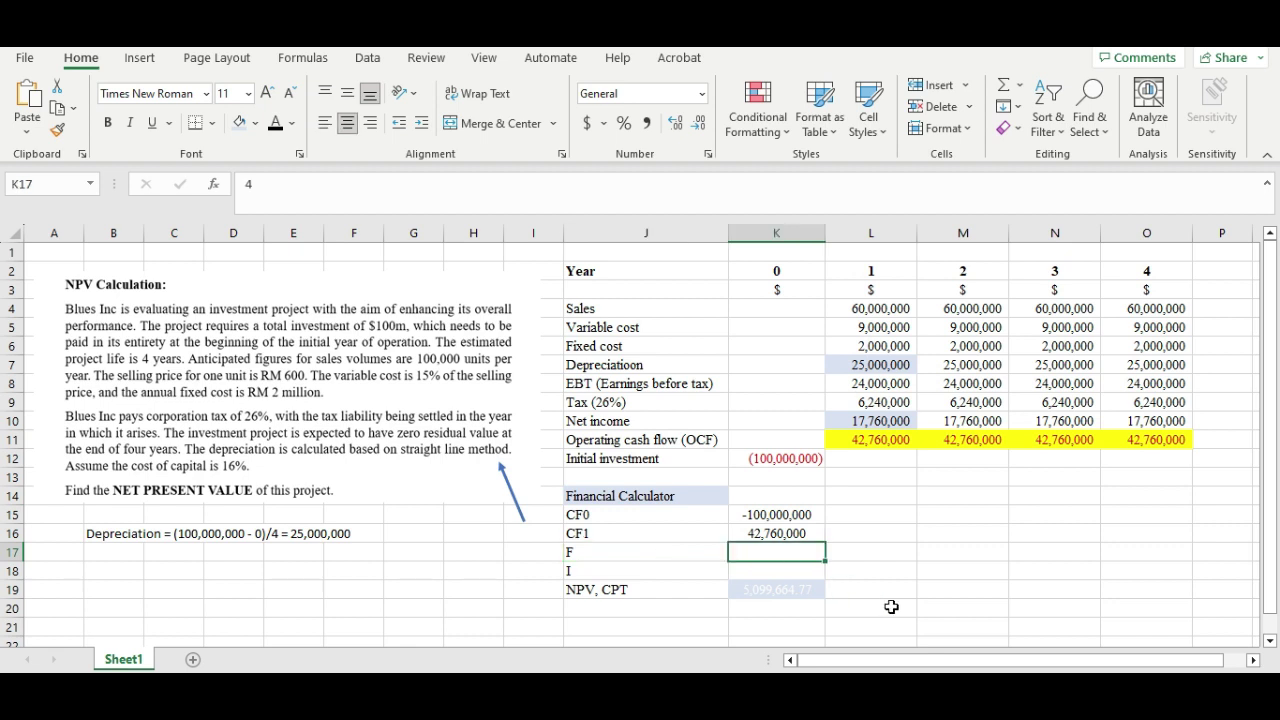
key("Down")
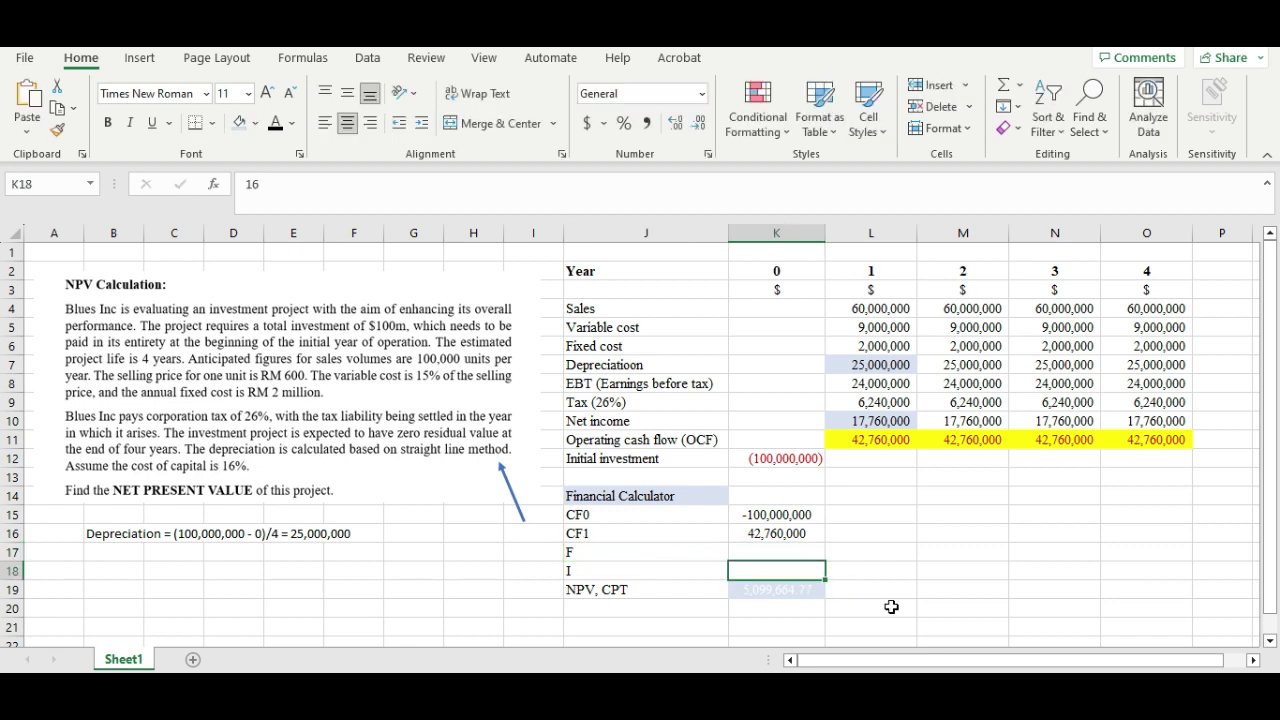
key("Up")
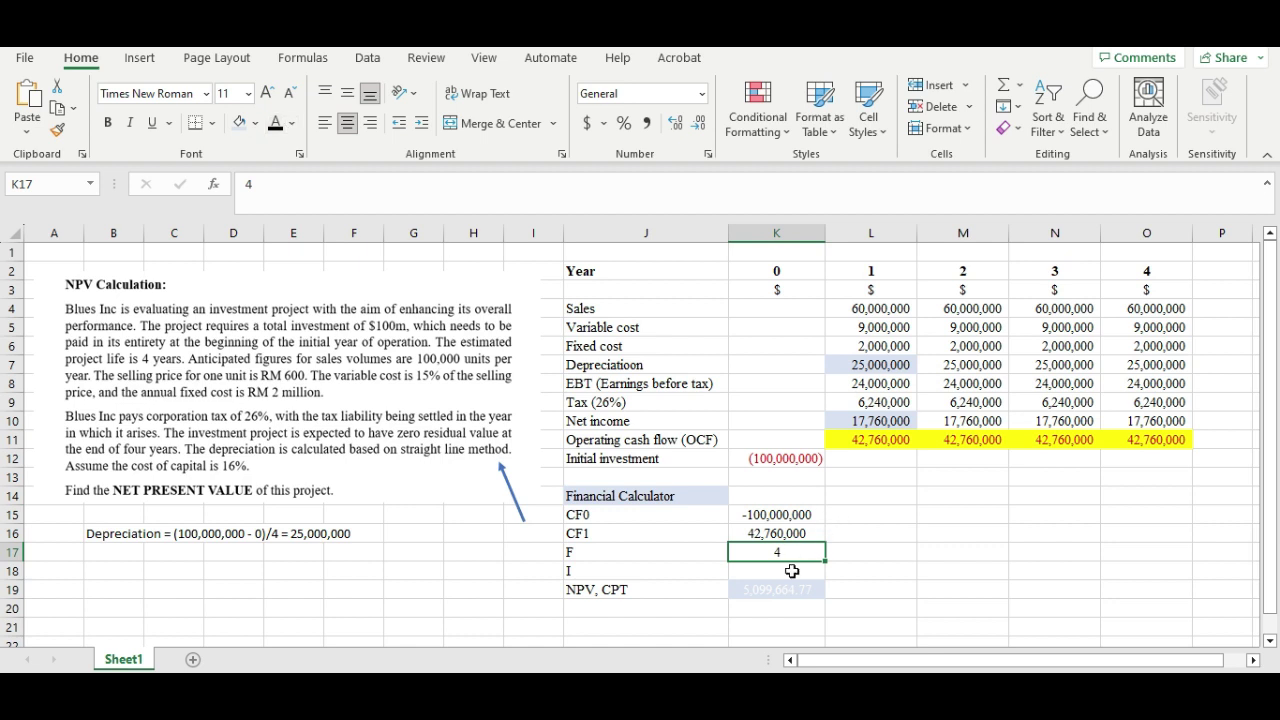
key("Down")
left_click(921, 548)
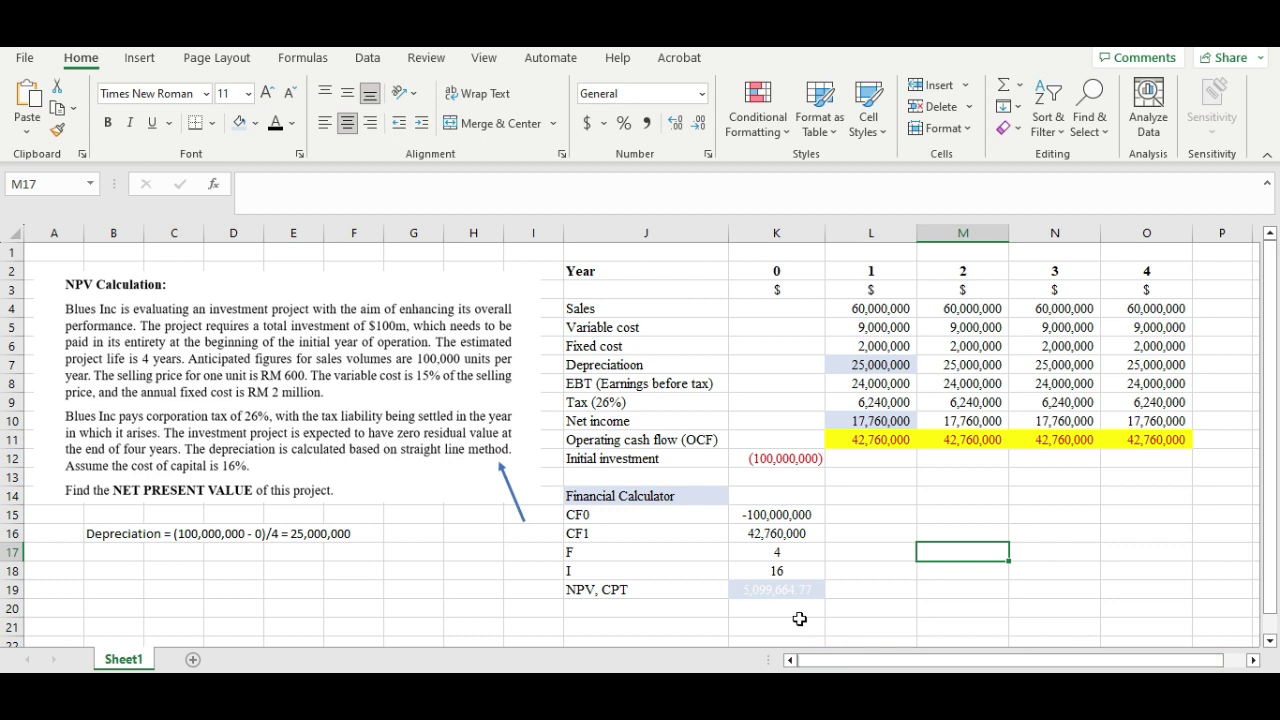
Step: Enter 19,650,204.09 as the computed NPV in K19 and apply the automatic font color to it
left_click(790, 589)
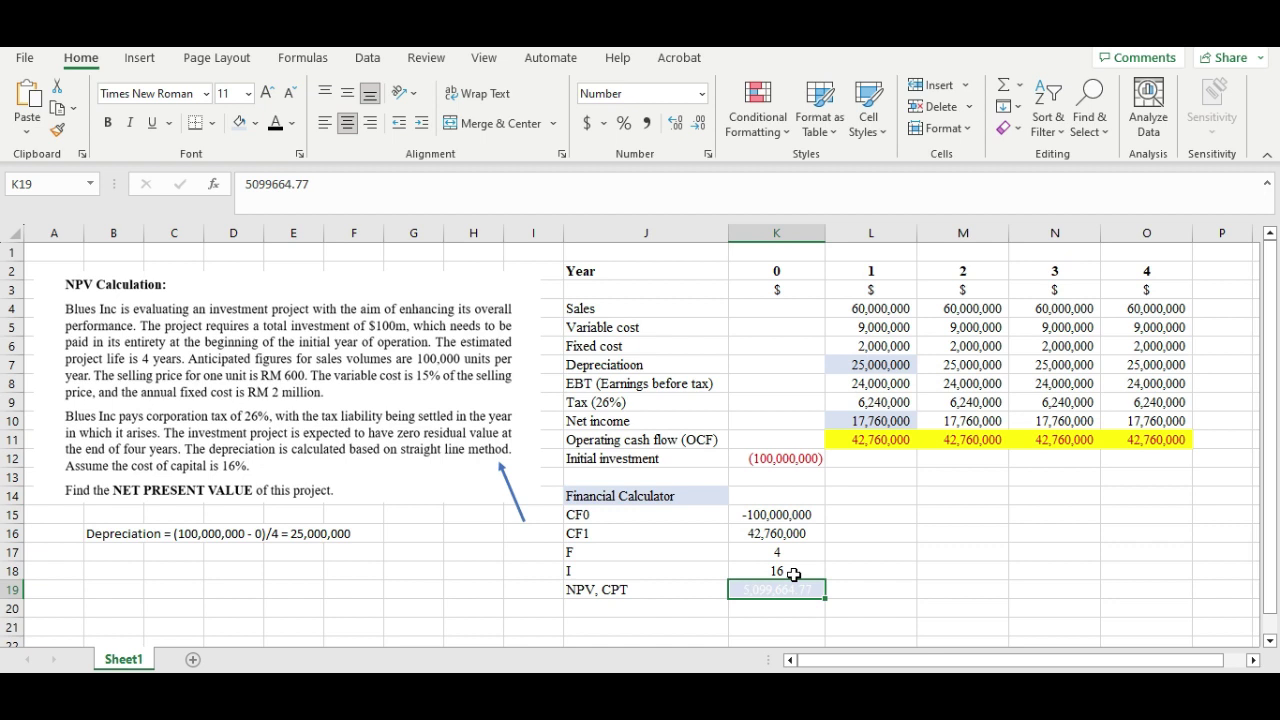
key("BackSpace")
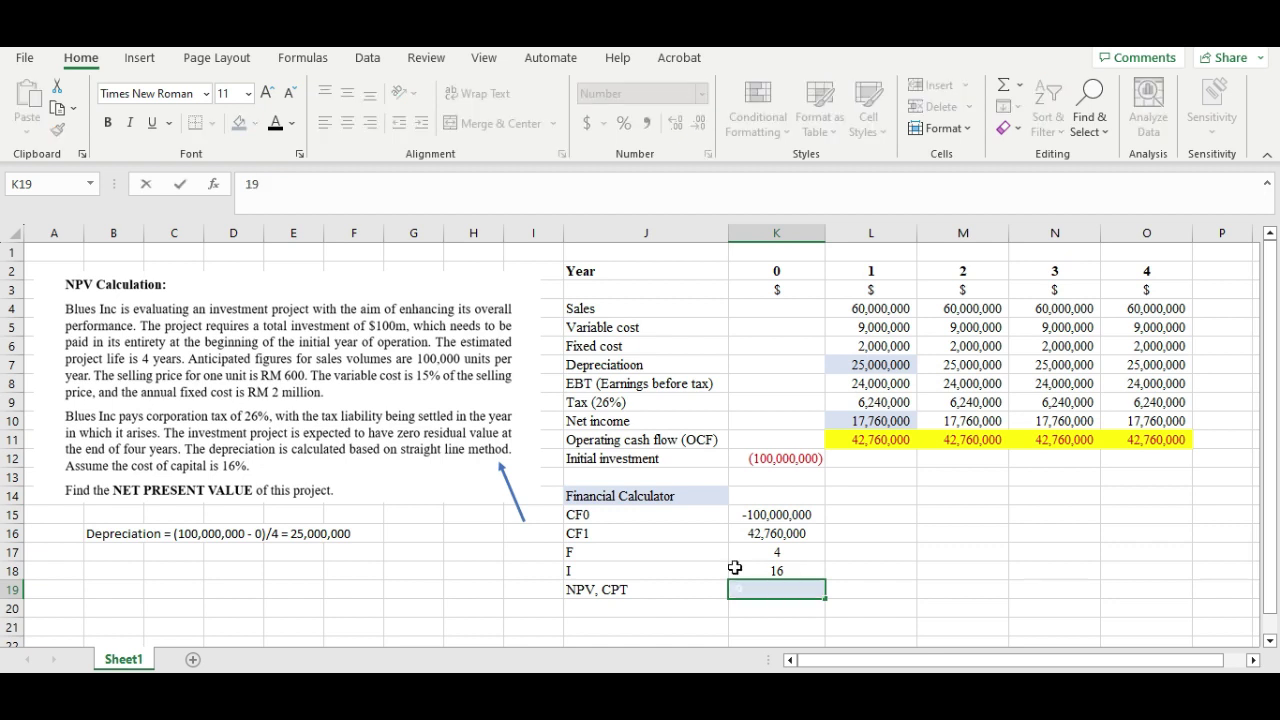
type("19,650,204.09")
key("ctrl+Return")
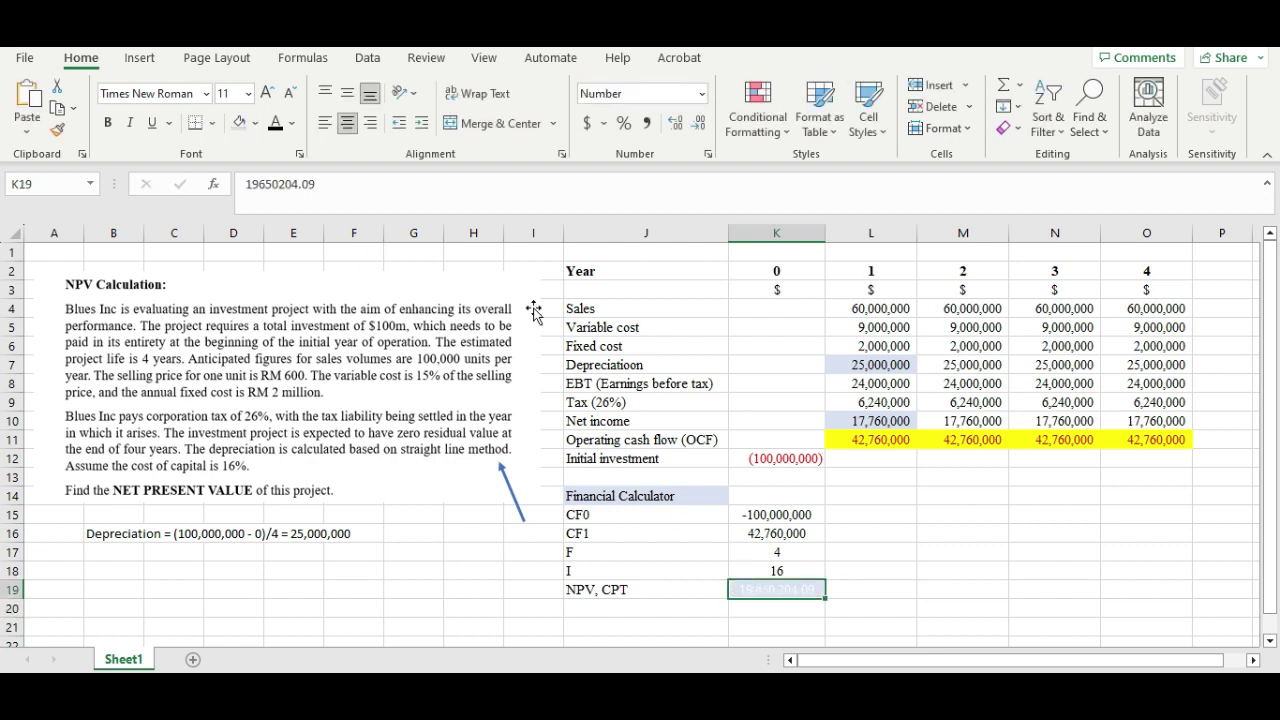
left_click(928, 572)
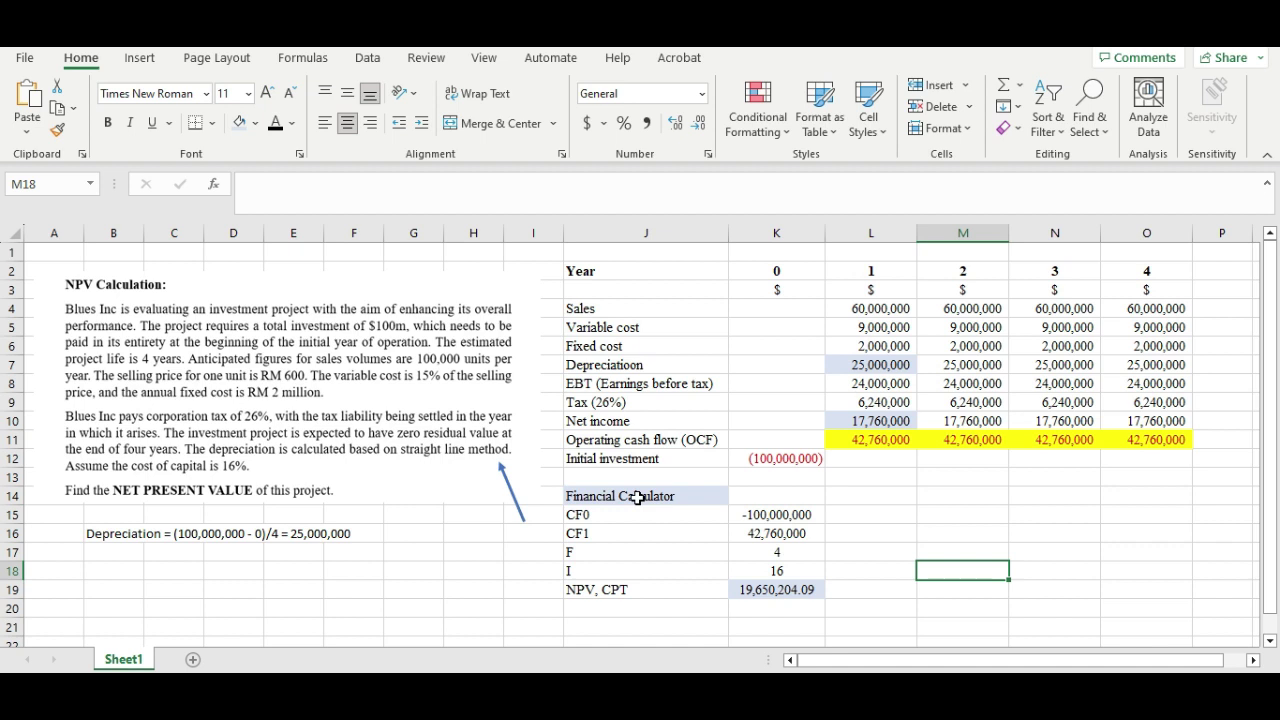
left_click_drag(637, 497, 776, 590)
left_click(776, 590)
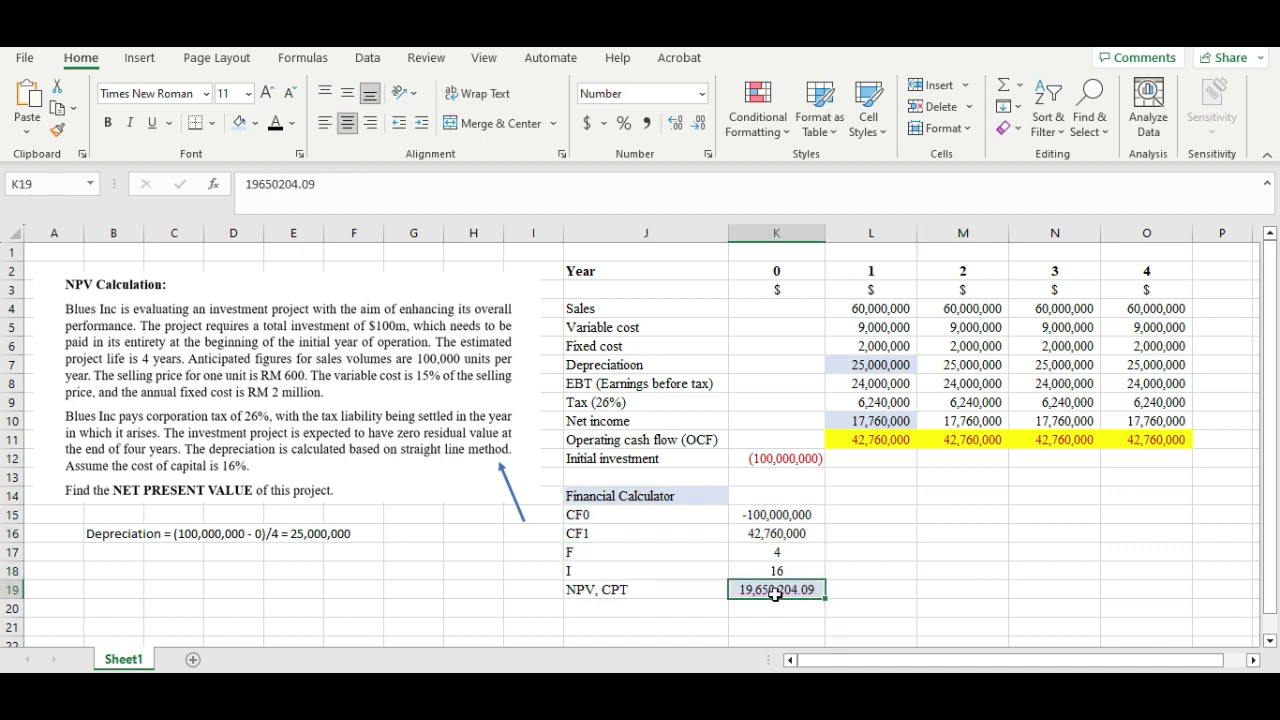